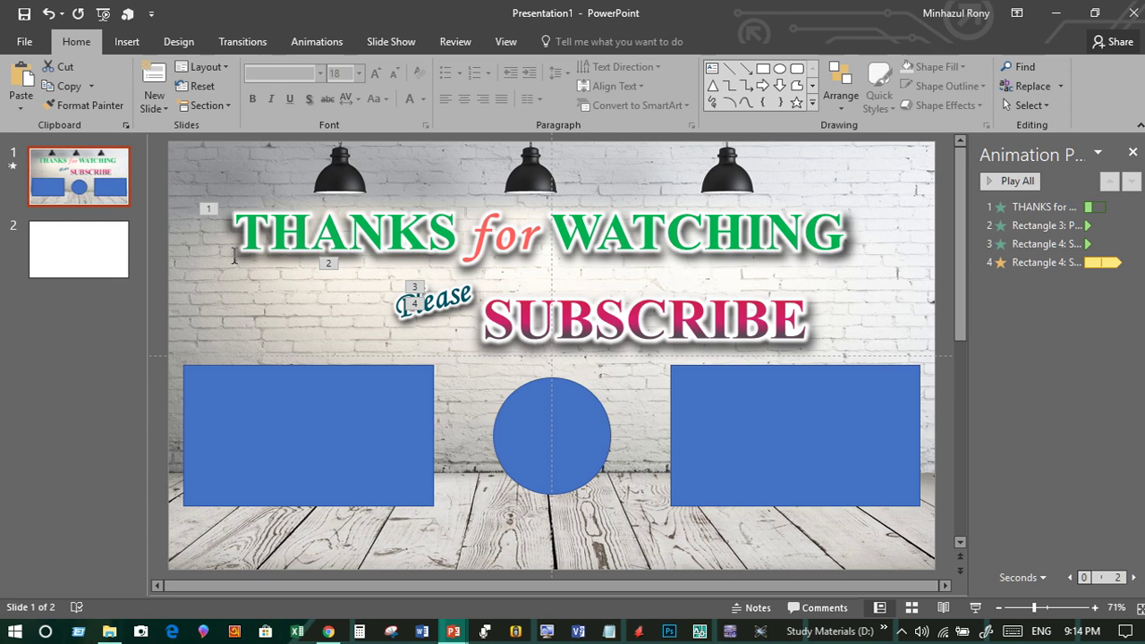
Step: Switch to Chrome and watch the Photo Editing video's end screen full screen, then exit full screen
{"action": "key", "text": "super+Tab"}
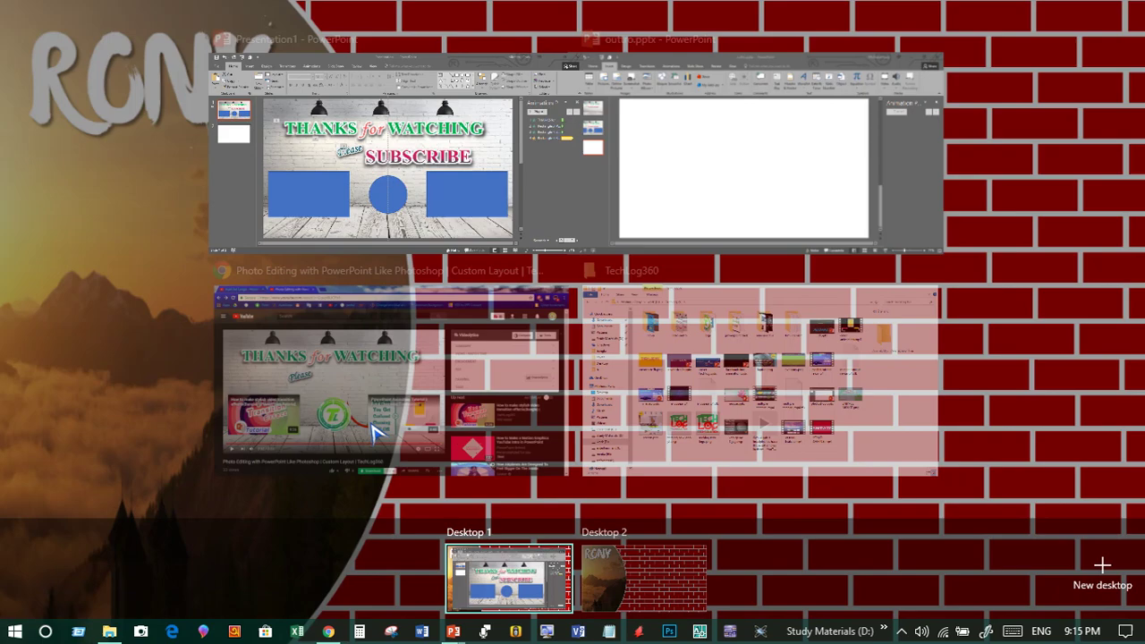
{"action": "left_click", "coordinate": [386, 421]}
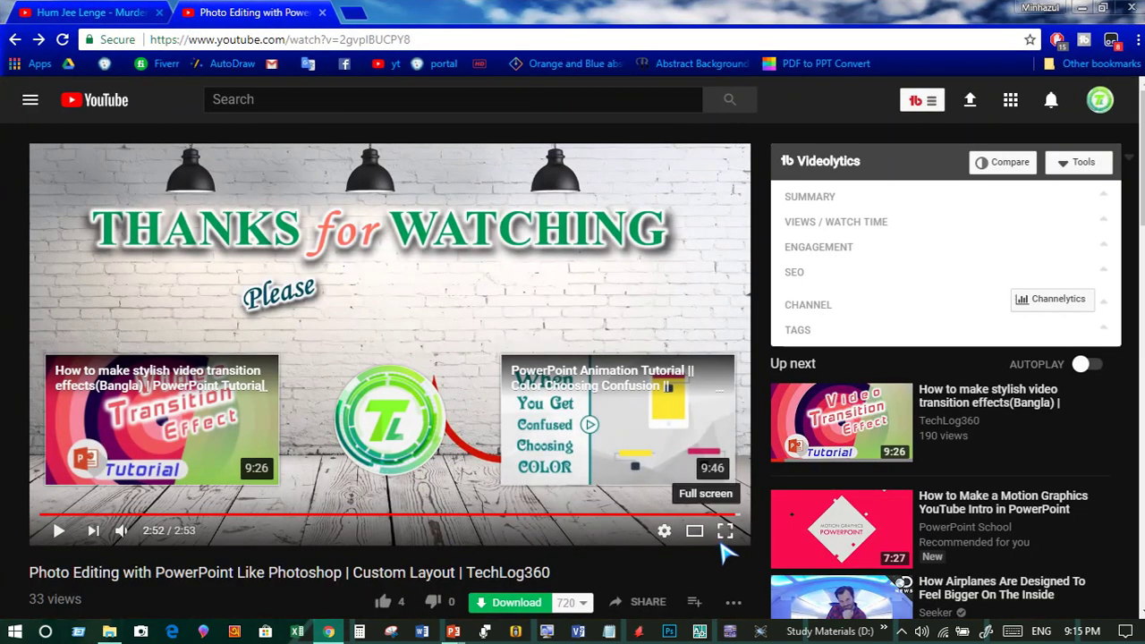
{"action": "left_click", "coordinate": [725, 531]}
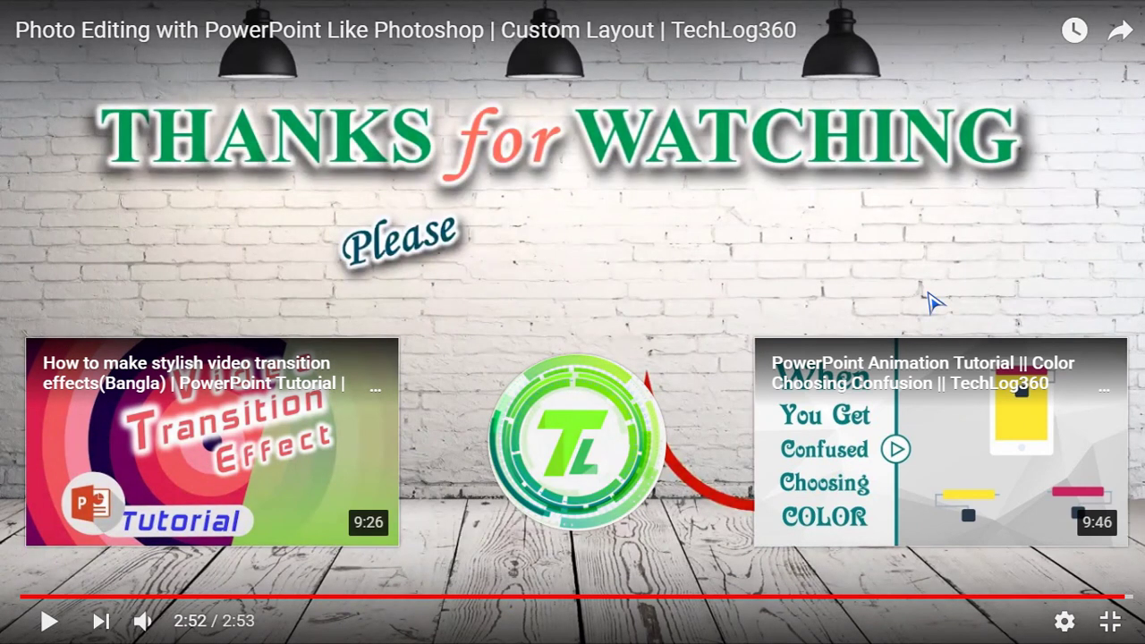
{"action": "left_click", "coordinate": [1108, 638]}
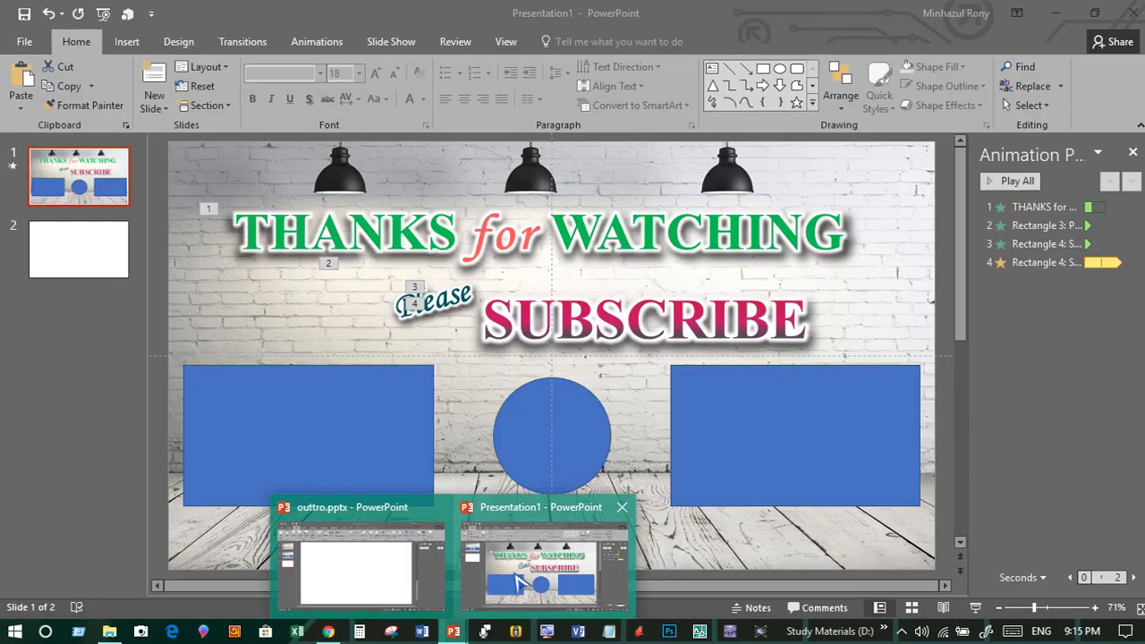
Step: Back in PowerPoint, paste the YouTube end-screen screenshot onto slide 2
{"action": "mouse_move", "coordinate": [452, 631]}
{"action": "left_click", "coordinate": [520, 583]}
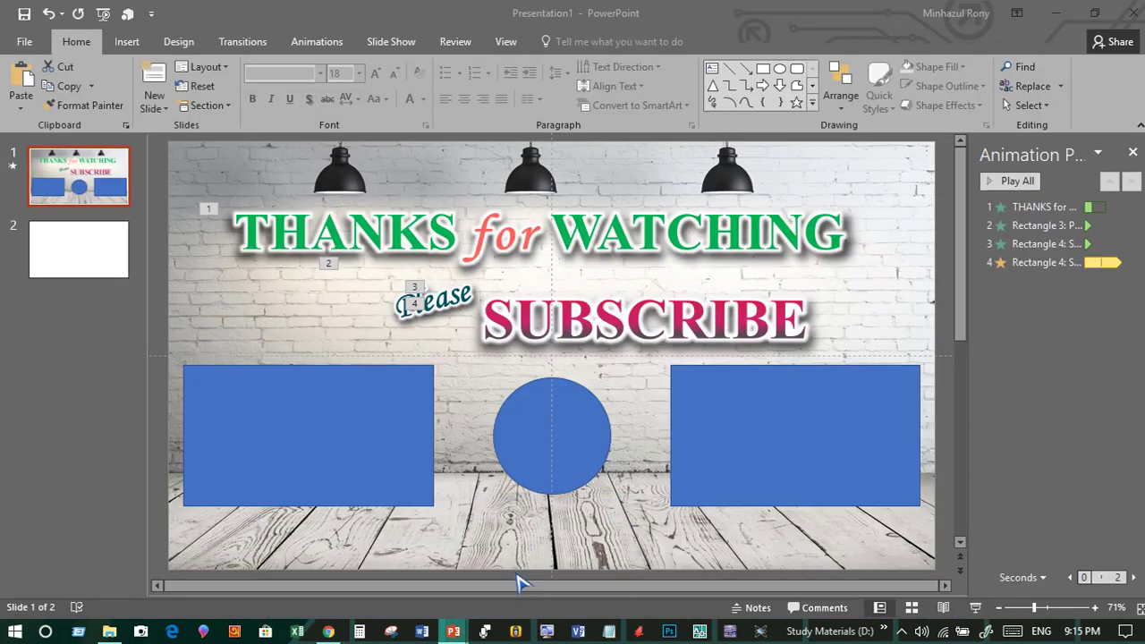
{"action": "left_click", "coordinate": [120, 243]}
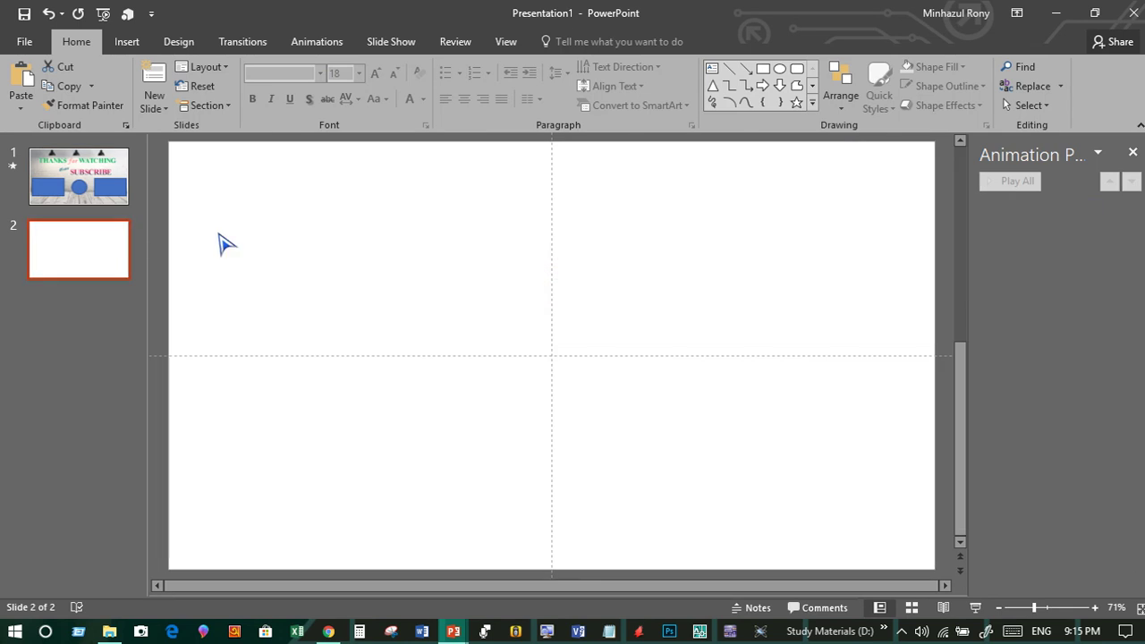
{"action": "left_click", "coordinate": [219, 236]}
{"action": "key", "text": "ctrl+v"}
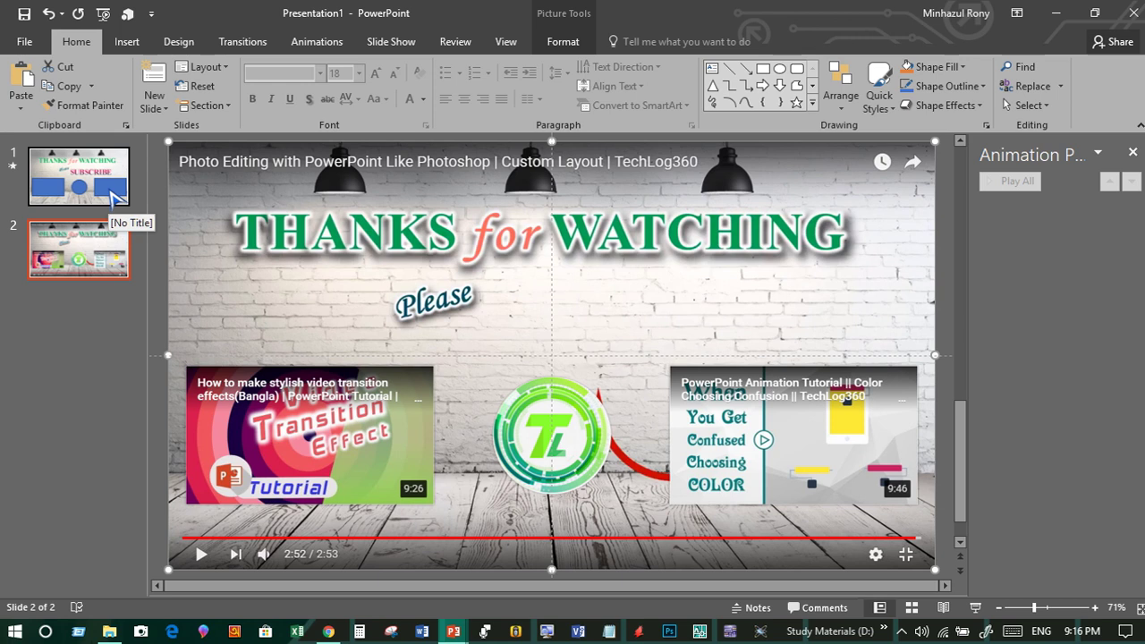
Step: Paste the plain brick-wall picture onto slide 2
{"action": "left_click", "coordinate": [114, 196]}
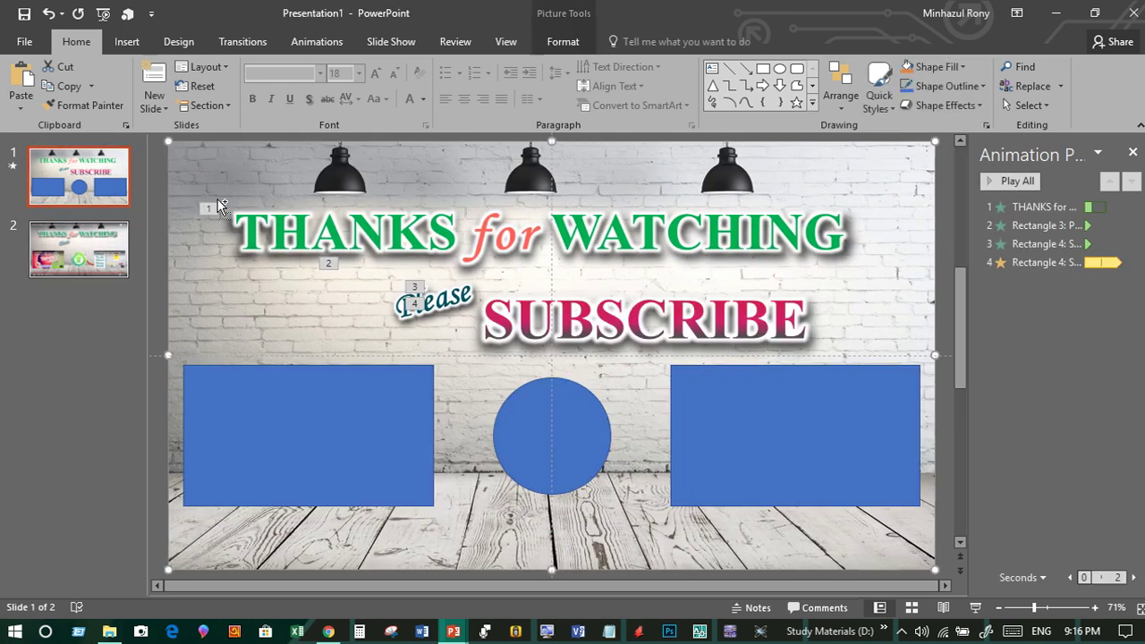
{"action": "left_click", "coordinate": [79, 248]}
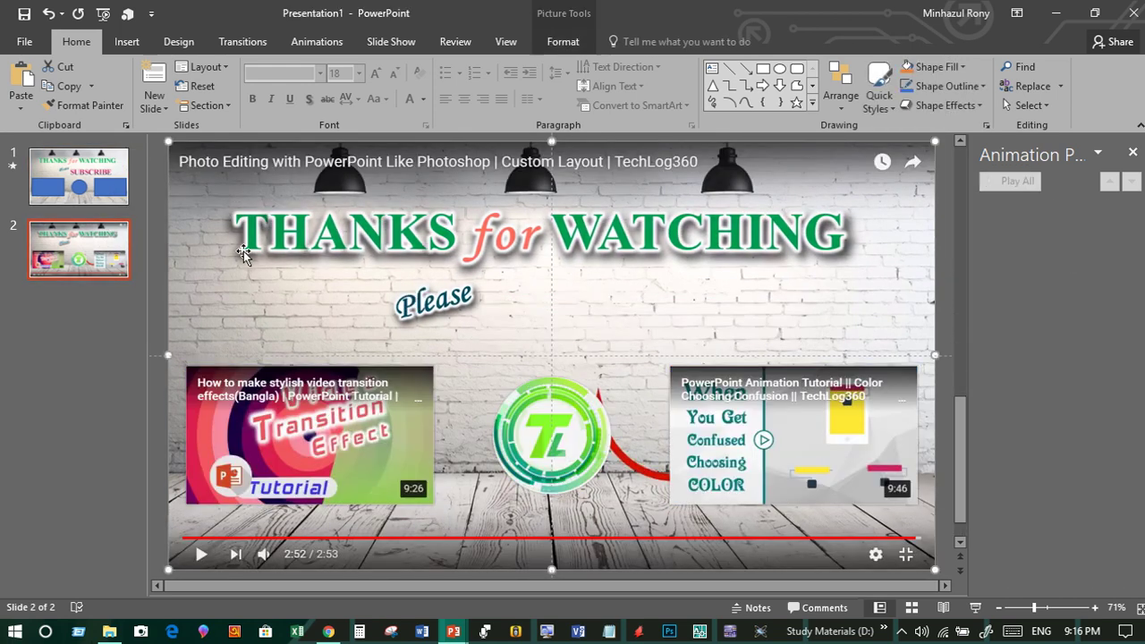
{"action": "key", "text": "ctrl+v"}
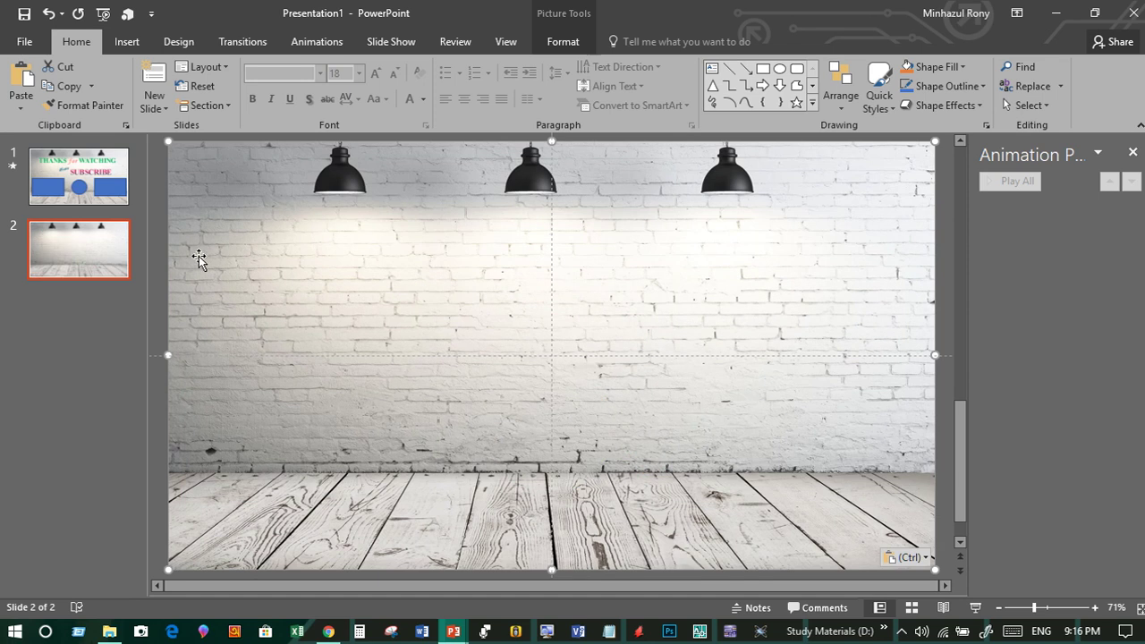
Step: Duplicate slide 2 as a brick-wall slide 3, then paste the screenshot atop slide 2
{"action": "key", "text": "ctrl+d"}
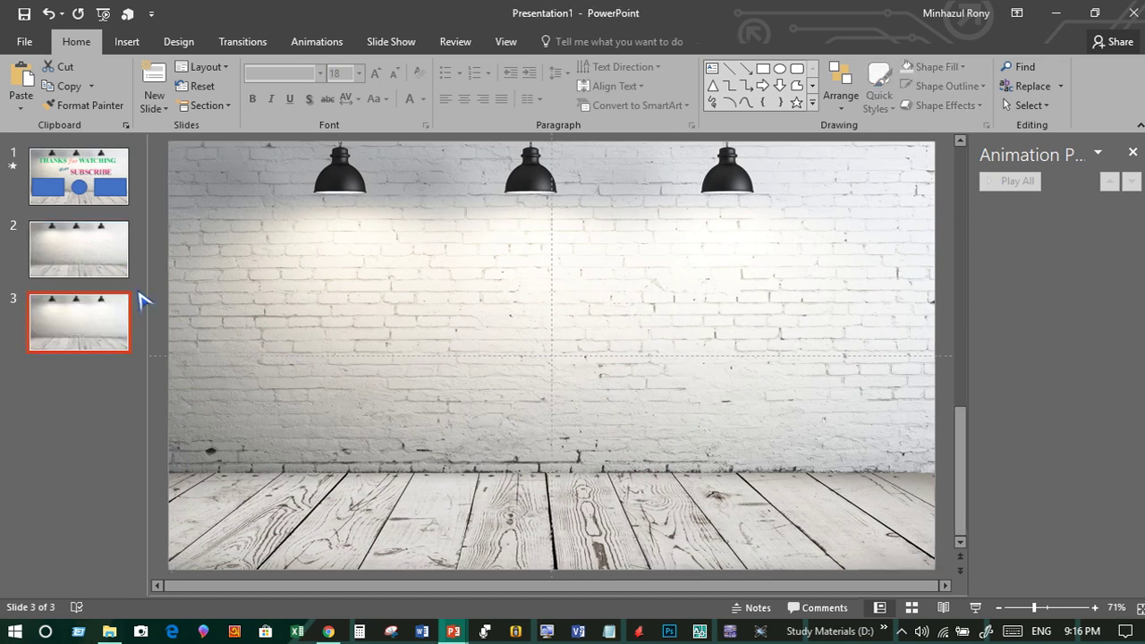
{"action": "key", "text": "ctrl+v"}
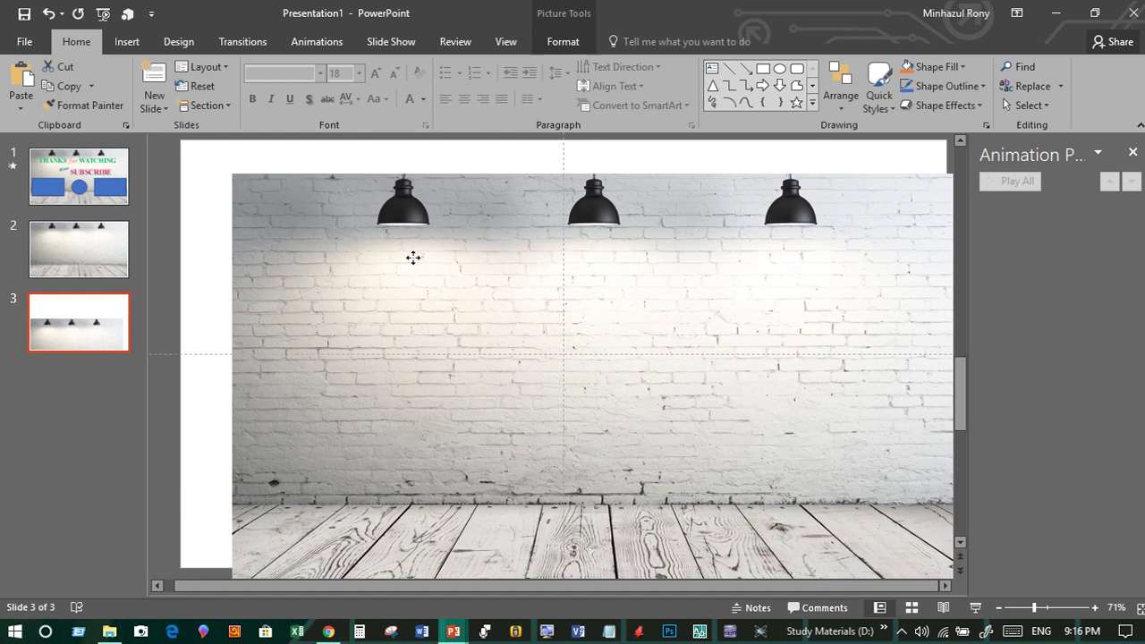
{"action": "left_click_drag", "start_coordinate": [331, 387], "coordinate": [367, 227]}
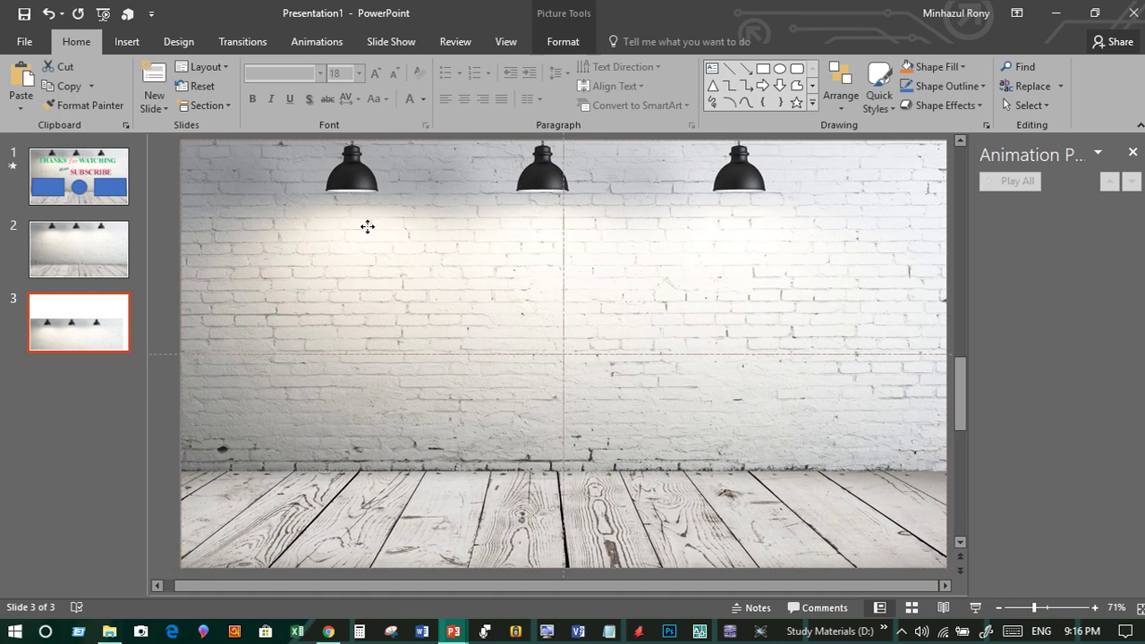
{"action": "left_click", "coordinate": [123, 252]}
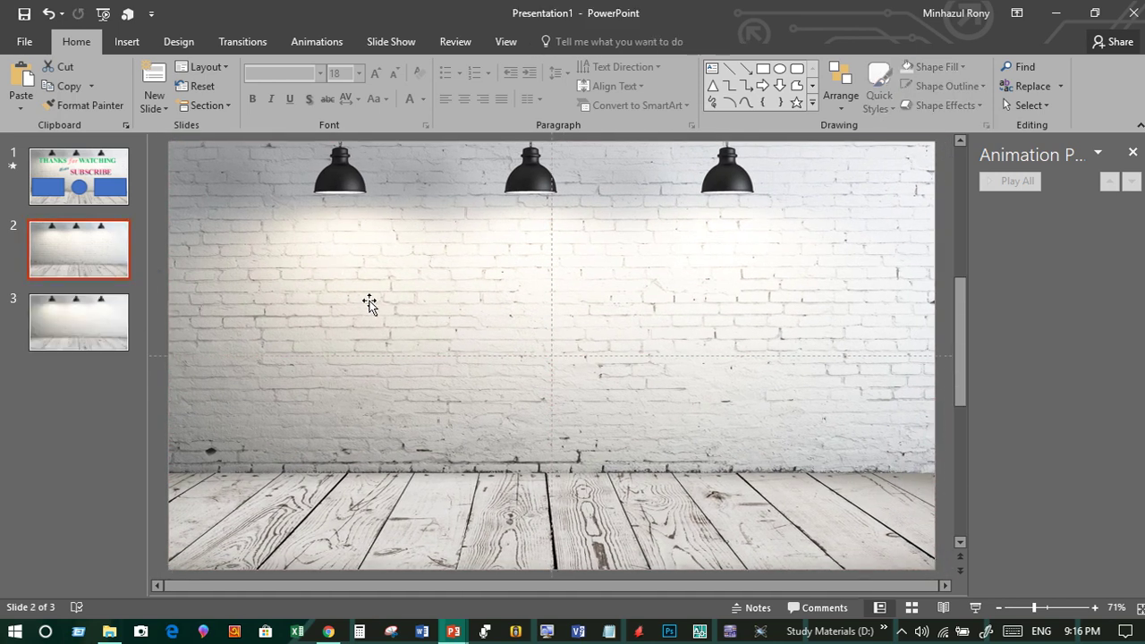
{"action": "key", "text": "ctrl+v"}
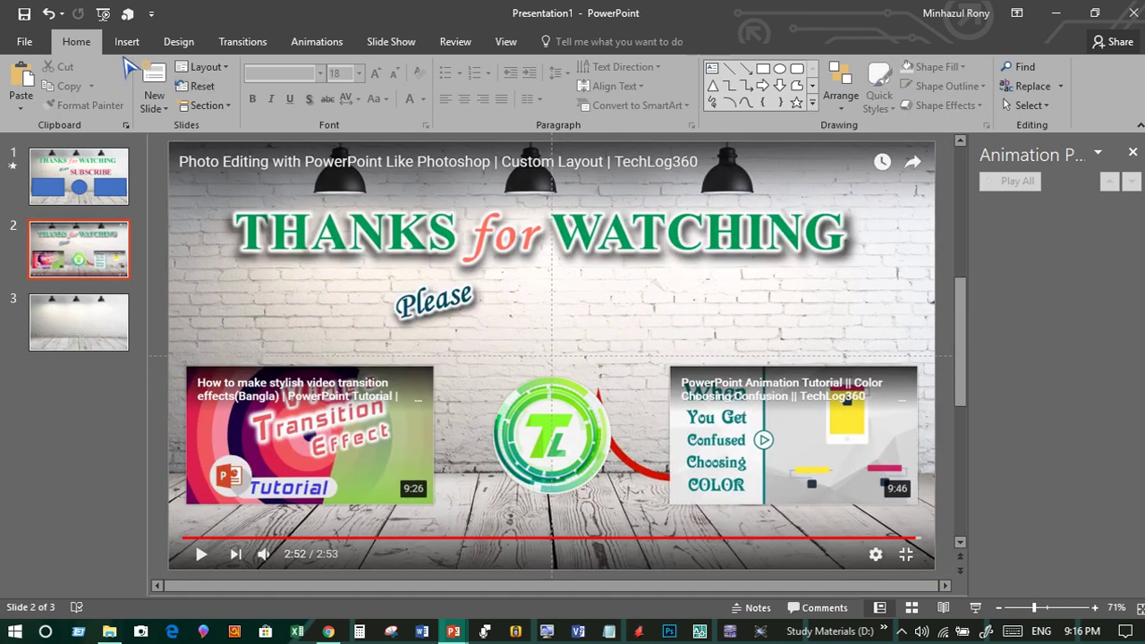
Step: Draw a blue rectangle over the left video thumbnail and copy it over the right one
{"action": "left_click", "coordinate": [126, 41]}
{"action": "left_click", "coordinate": [286, 90]}
{"action": "left_click", "coordinate": [331, 143]}
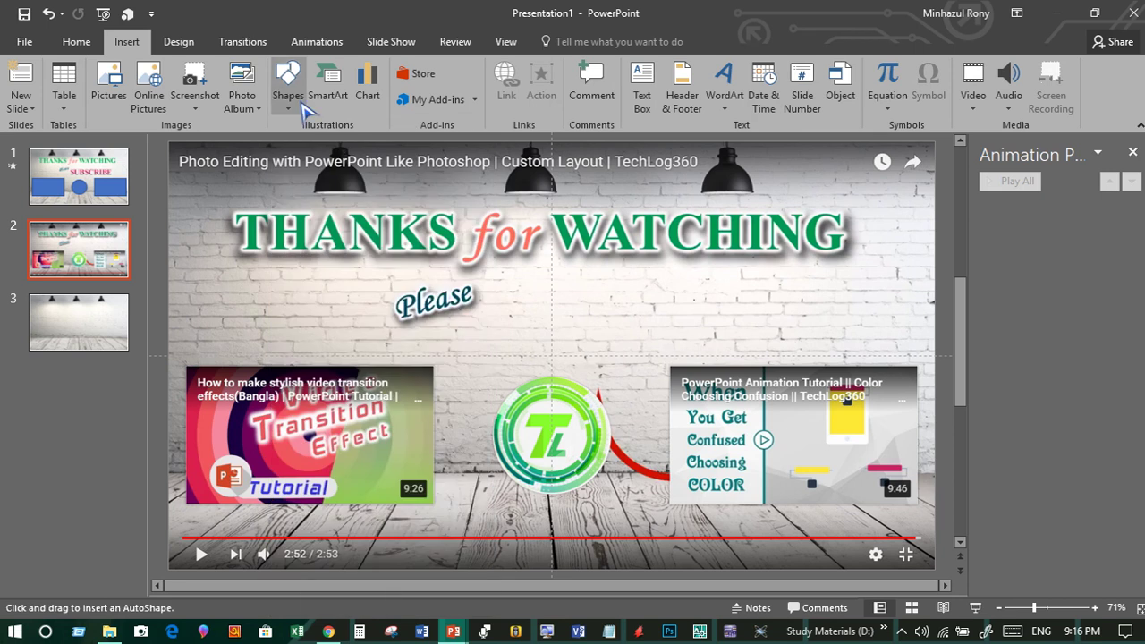
{"action": "left_click", "coordinate": [288, 85]}
{"action": "left_click", "coordinate": [338, 159]}
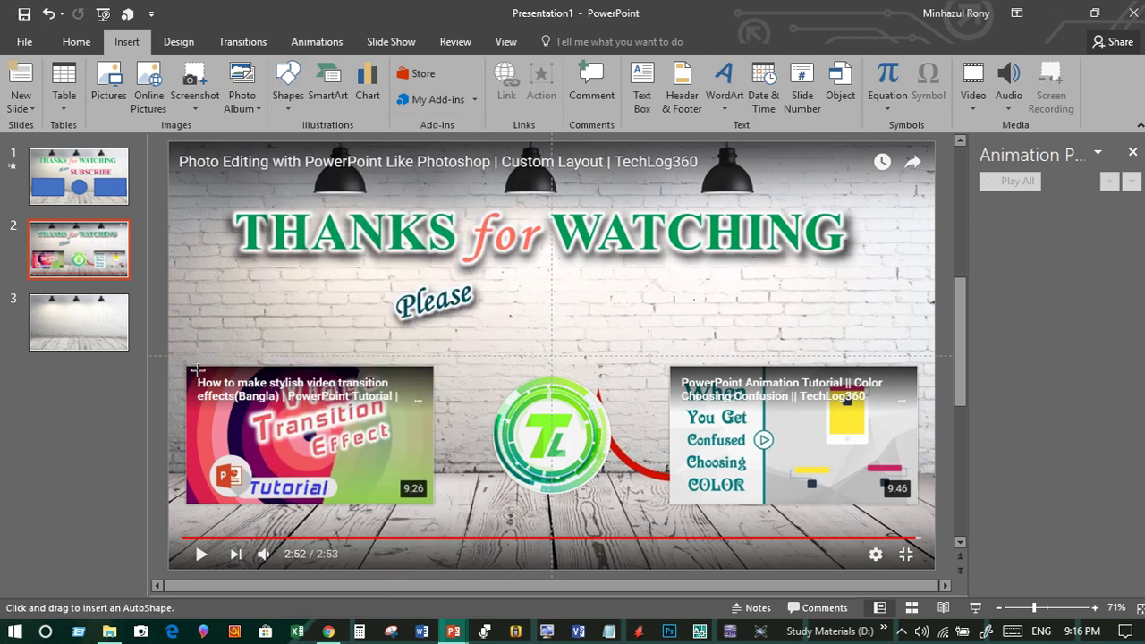
{"action": "left_click_drag", "start_coordinate": [184, 364], "coordinate": [436, 505]}
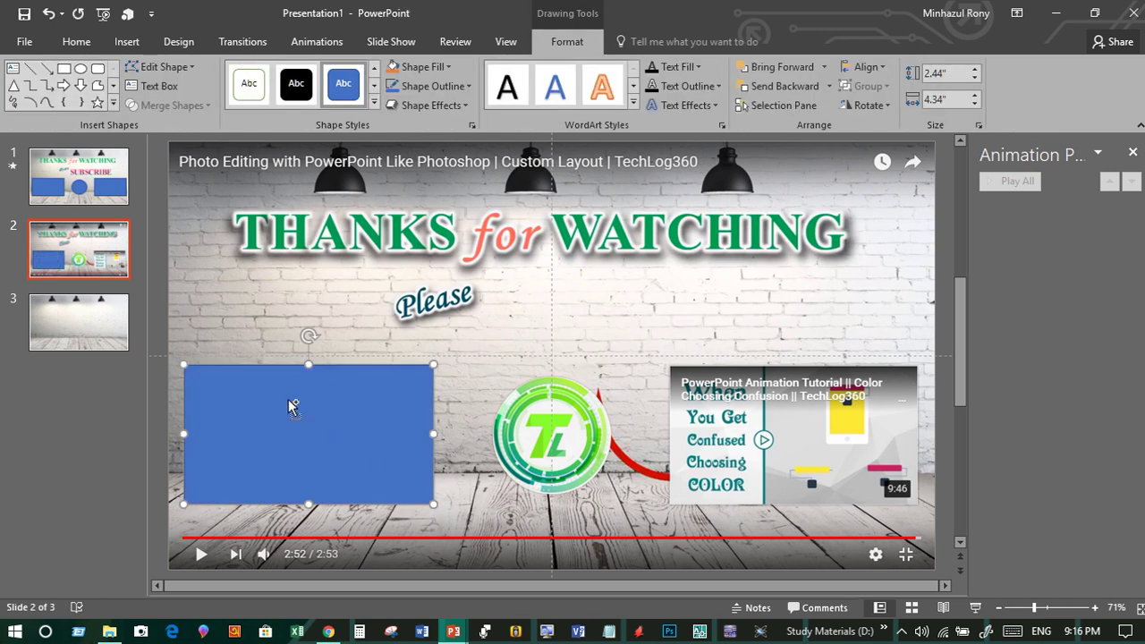
{"action": "left_click_drag", "start_coordinate": [288, 399], "coordinate": [775, 402]}
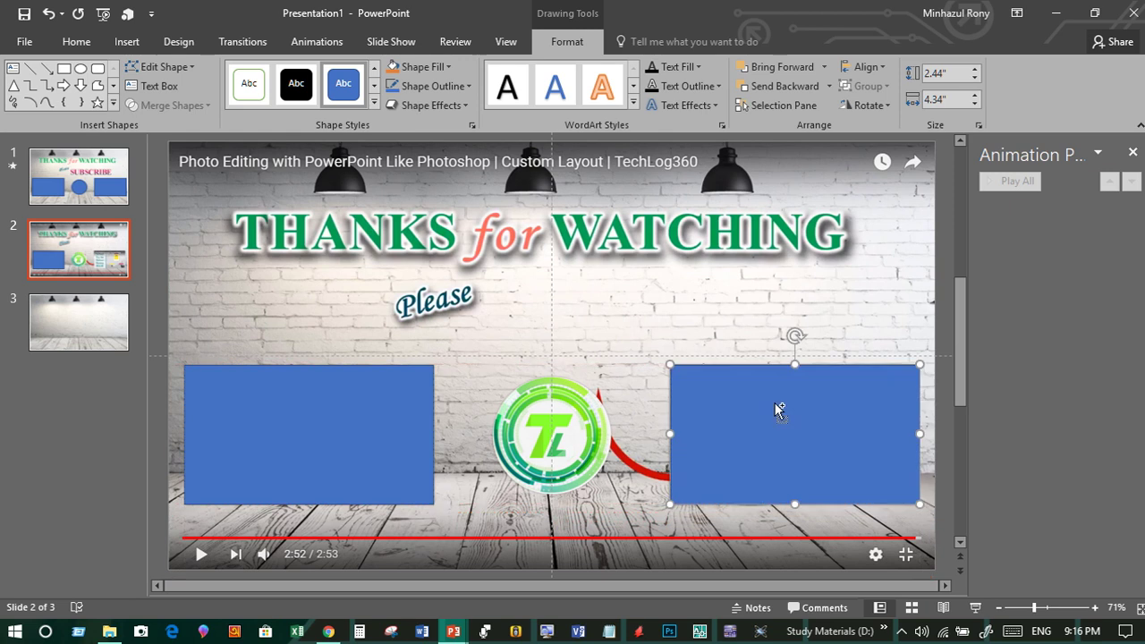
Step: Draw a 2.06-inch blue circle over the logo and select it with both rectangles
{"action": "left_click", "coordinate": [82, 69]}
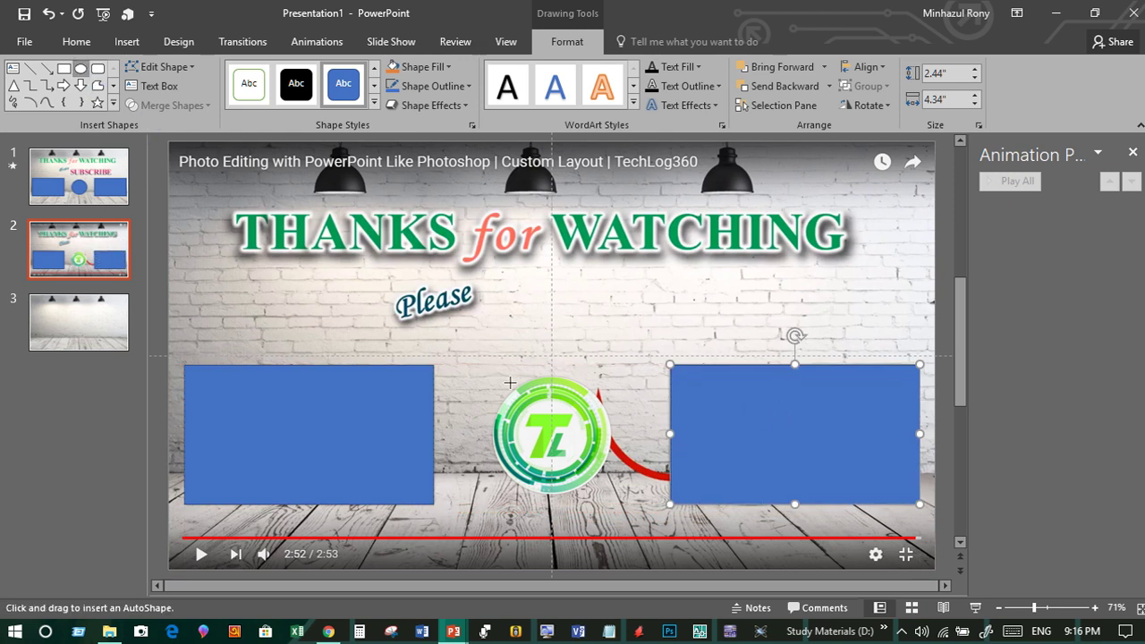
{"action": "mouse_move", "coordinate": [508, 380]}
{"action": "left_mouse_down"}
{"action": "mouse_move", "coordinate": [627, 495]}
{"action": "mouse_move", "coordinate": [580, 454]}
{"action": "left_mouse_up"}
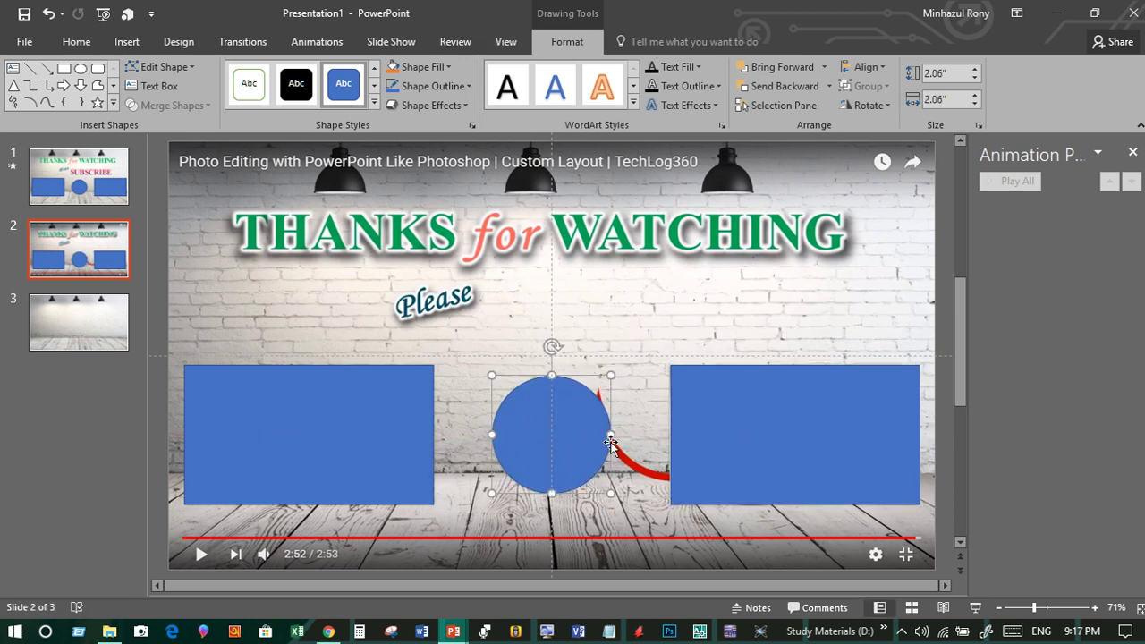
{"action": "left_click", "coordinate": [305, 446], "text": "shift"}
{"action": "left_click", "coordinate": [739, 451], "text": "shift"}
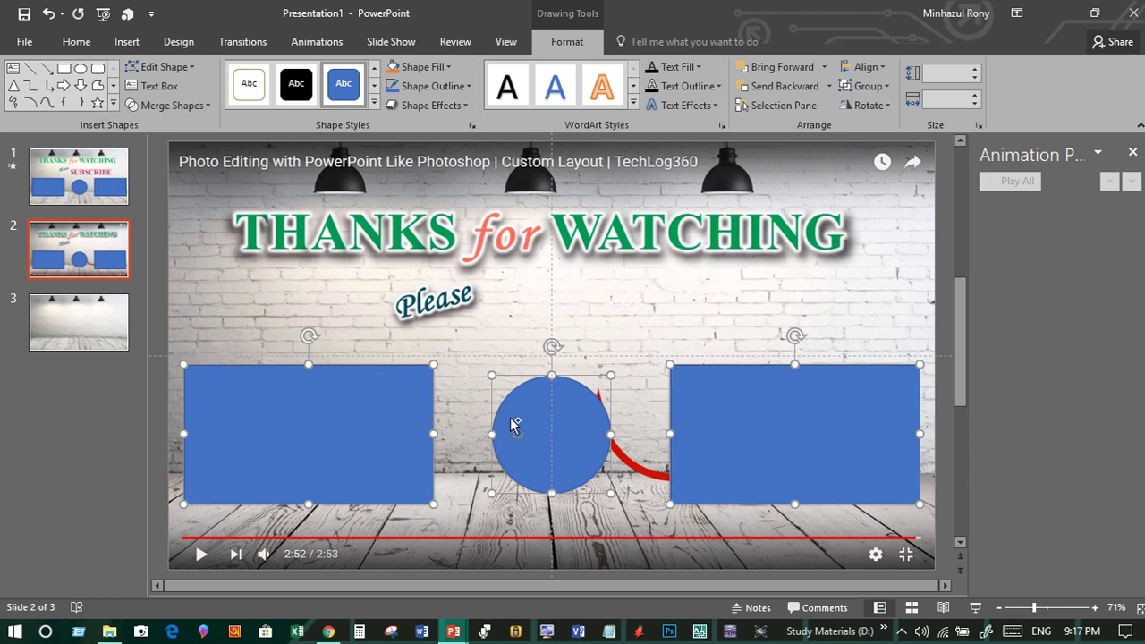
Step: Paste the two blue rectangles and the circle onto slide 3
{"action": "left_click", "coordinate": [77, 309]}
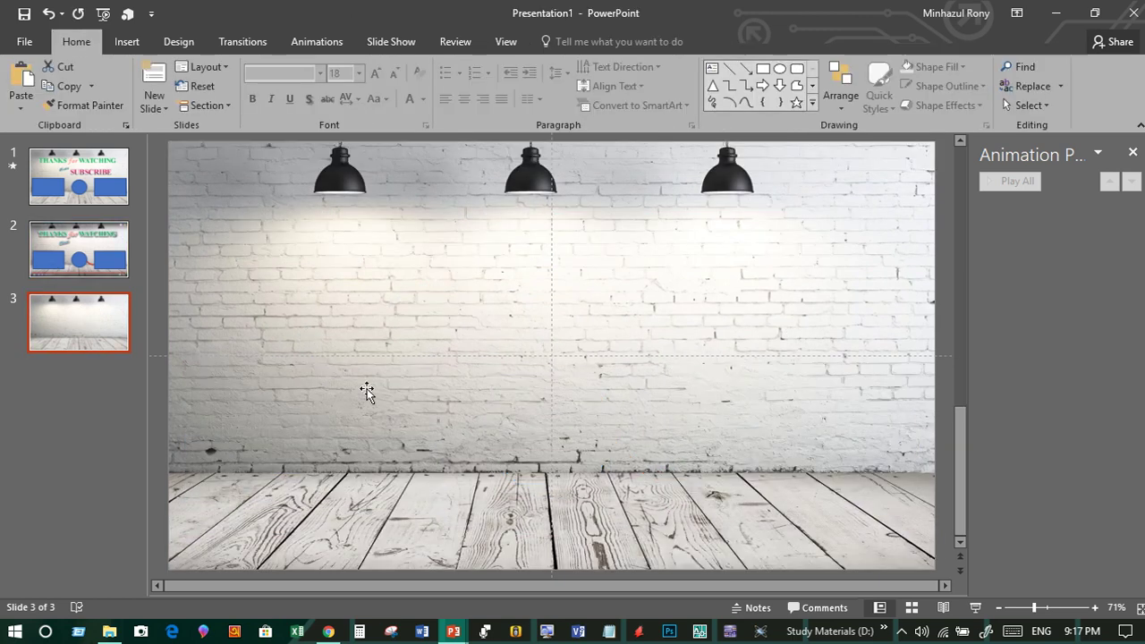
{"action": "key", "text": "ctrl+v"}
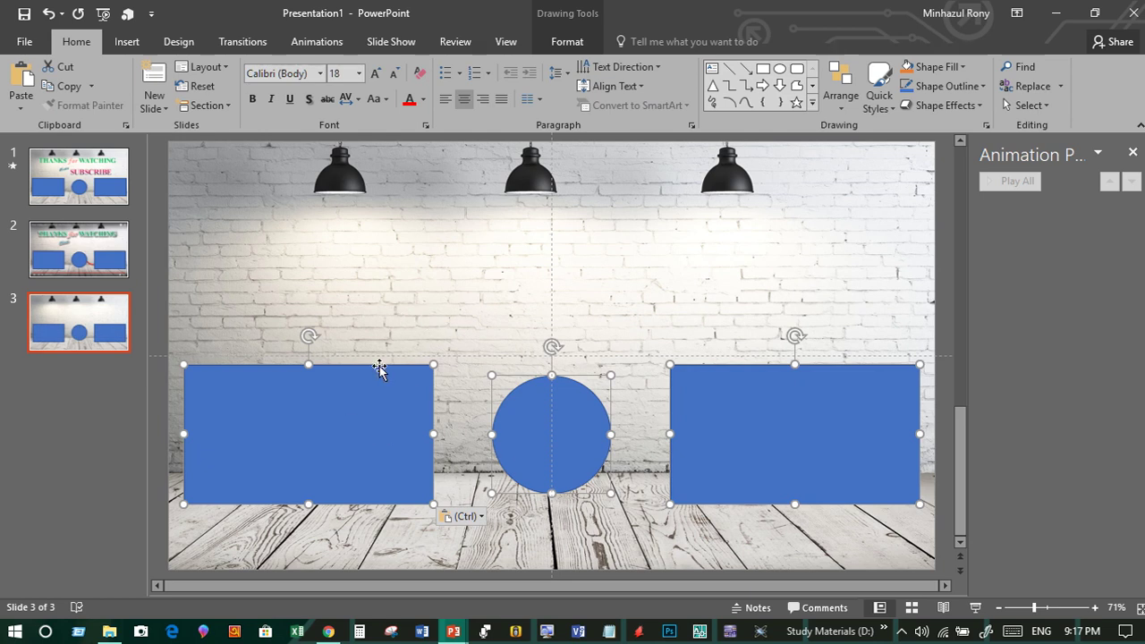
{"action": "left_click", "coordinate": [457, 297]}
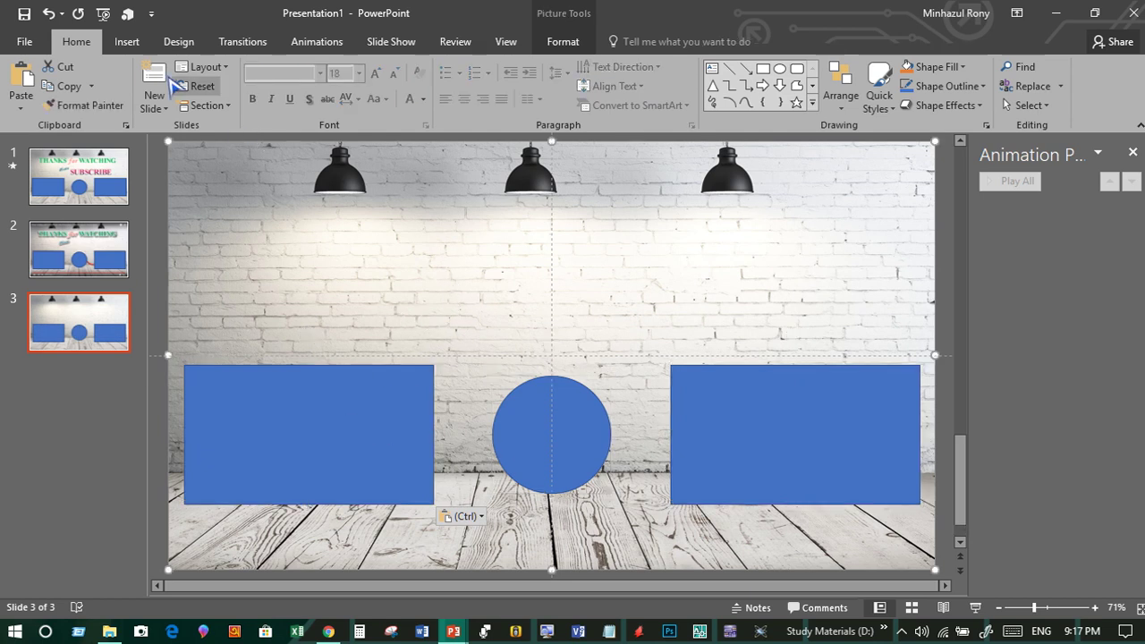
Step: Go back to slide 1 and click into the THANKS for WATCHING title text
{"action": "left_click", "coordinate": [127, 42]}
{"action": "left_click", "coordinate": [100, 255]}
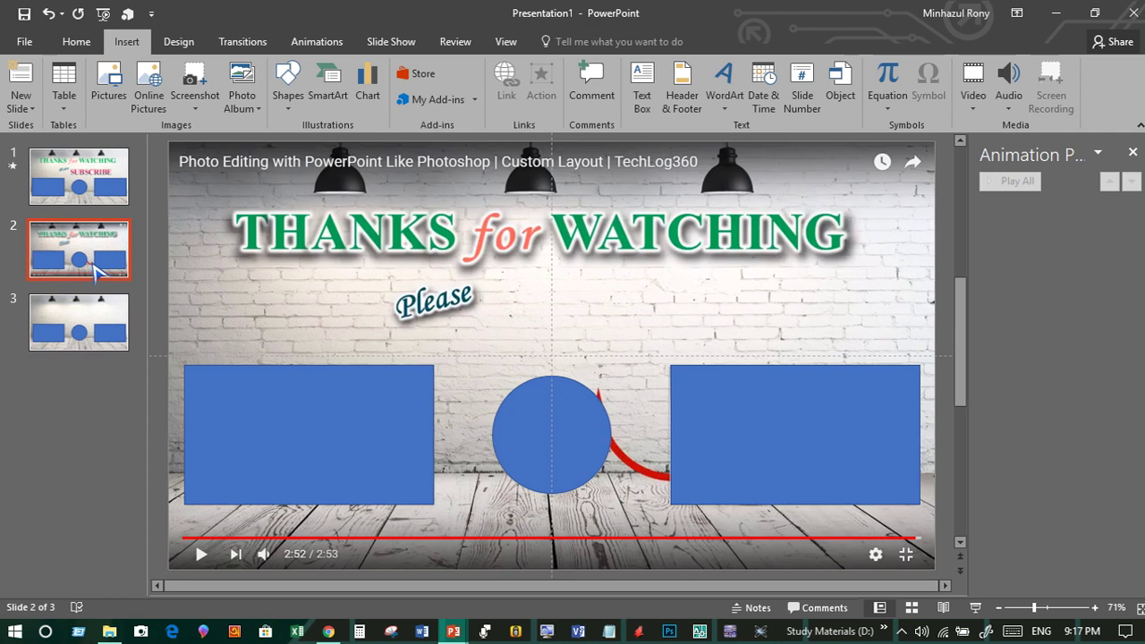
{"action": "left_click", "coordinate": [418, 238]}
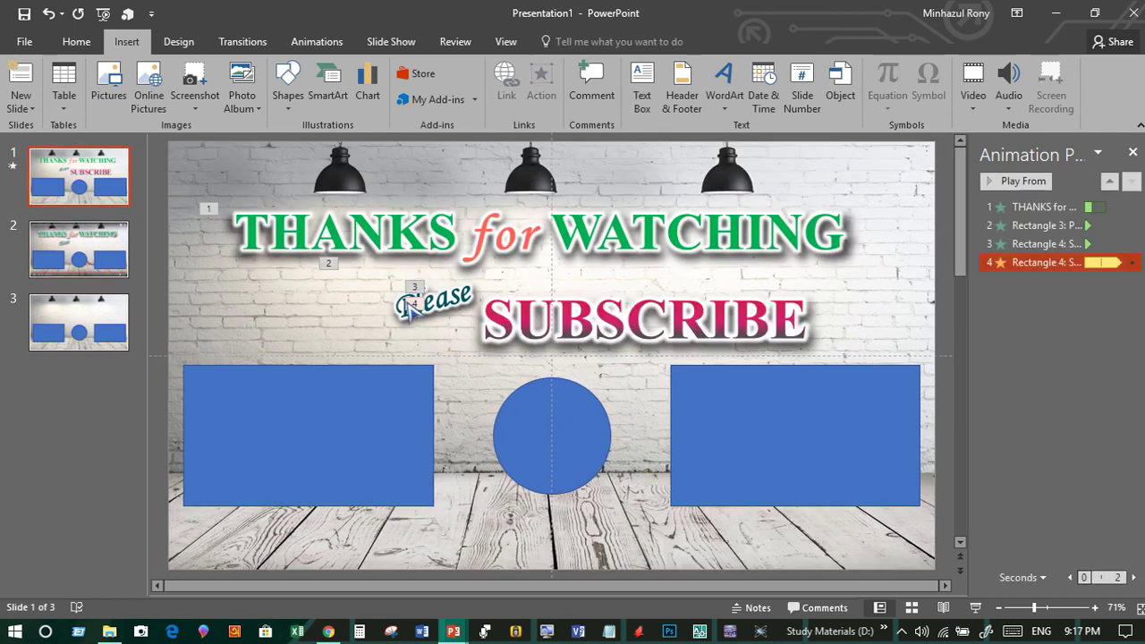
{"action": "left_click", "coordinate": [387, 239]}
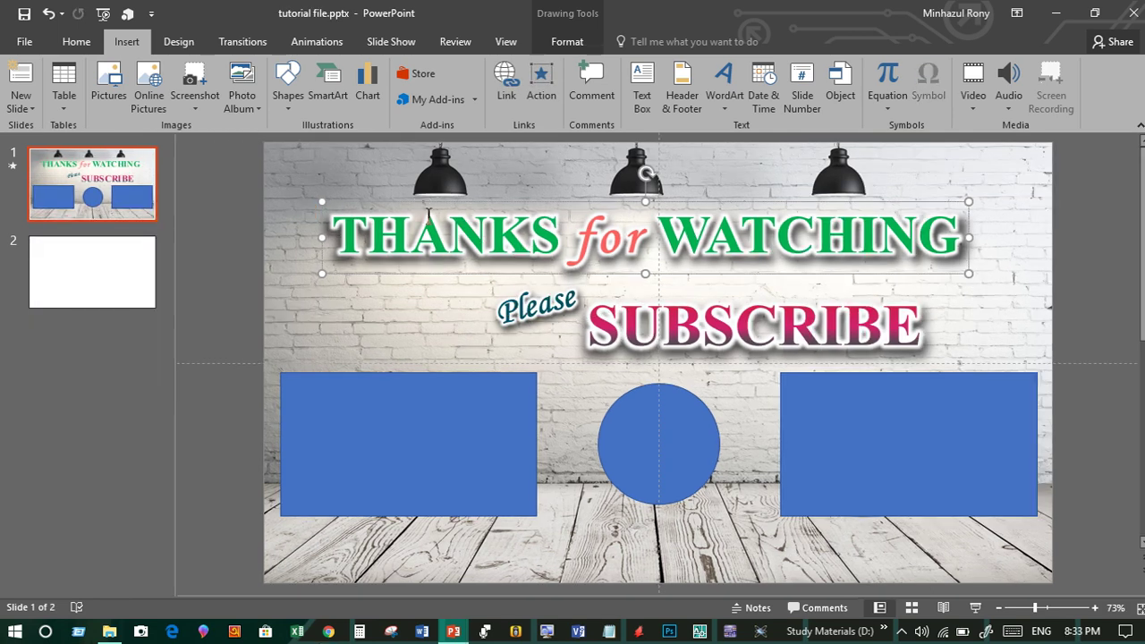
{"action": "left_click", "coordinate": [428, 213]}
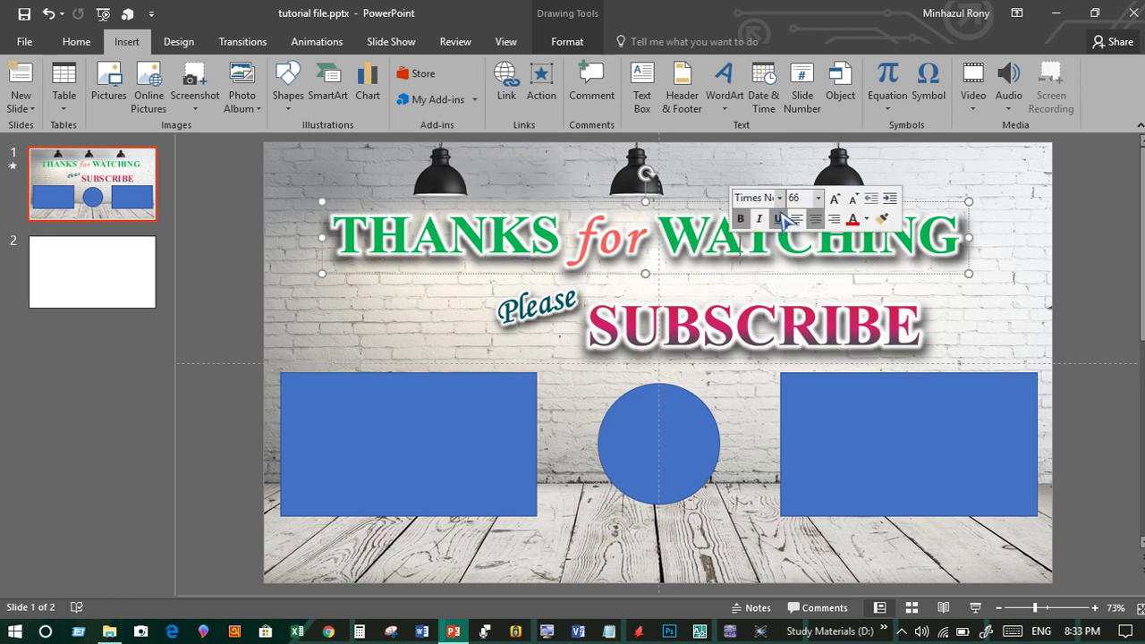
{"action": "left_click", "coordinate": [601, 238]}
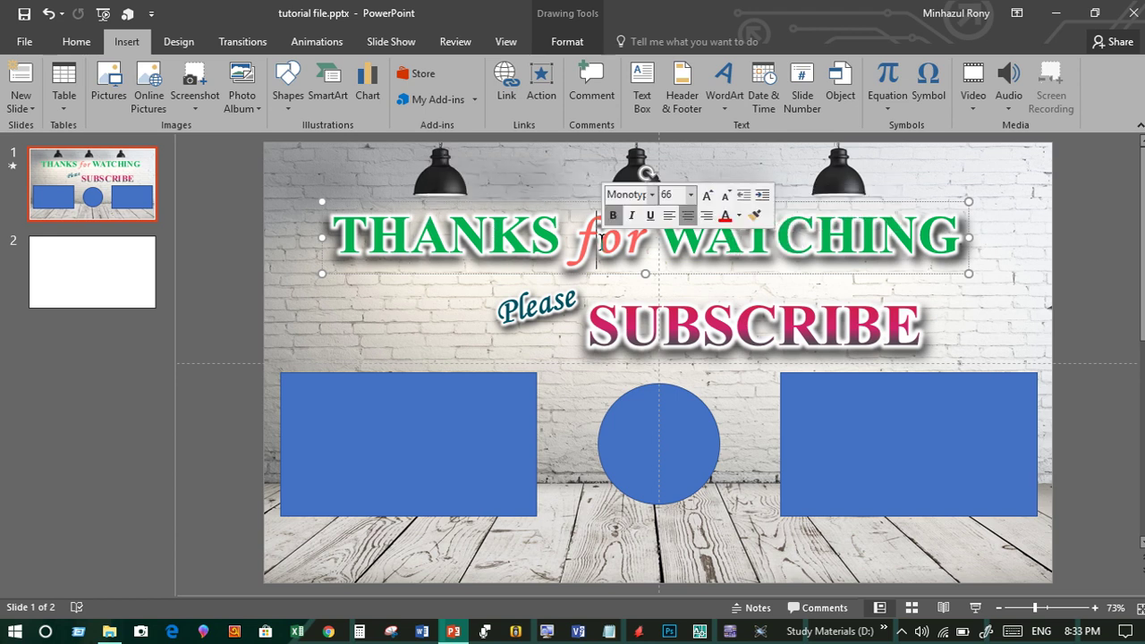
{"action": "left_click", "coordinate": [651, 195]}
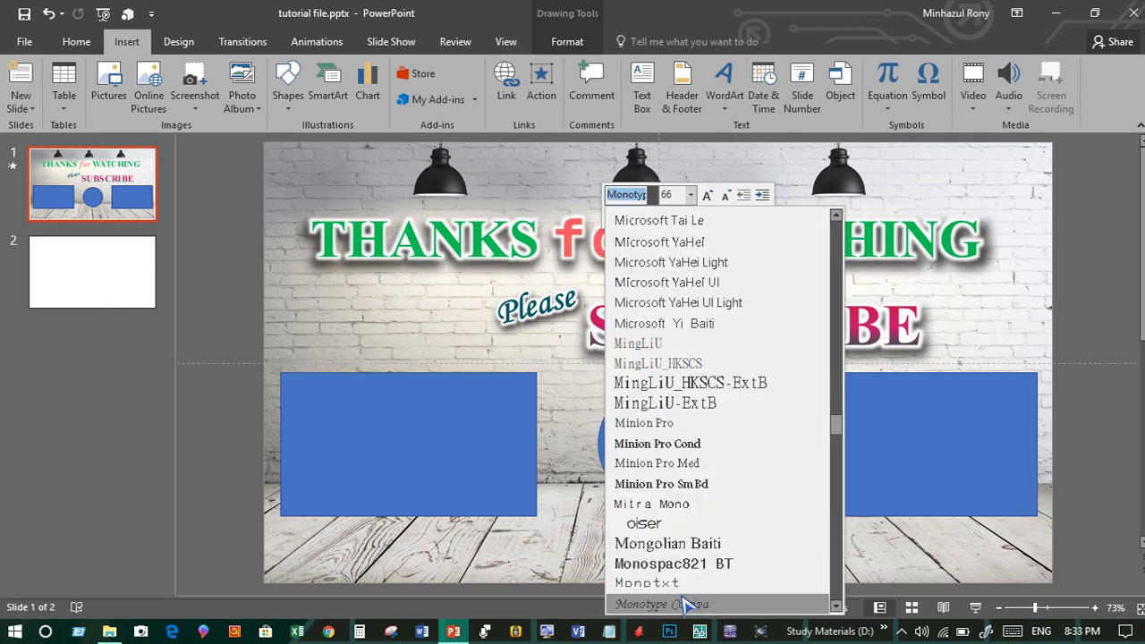
{"action": "left_click", "coordinate": [557, 306]}
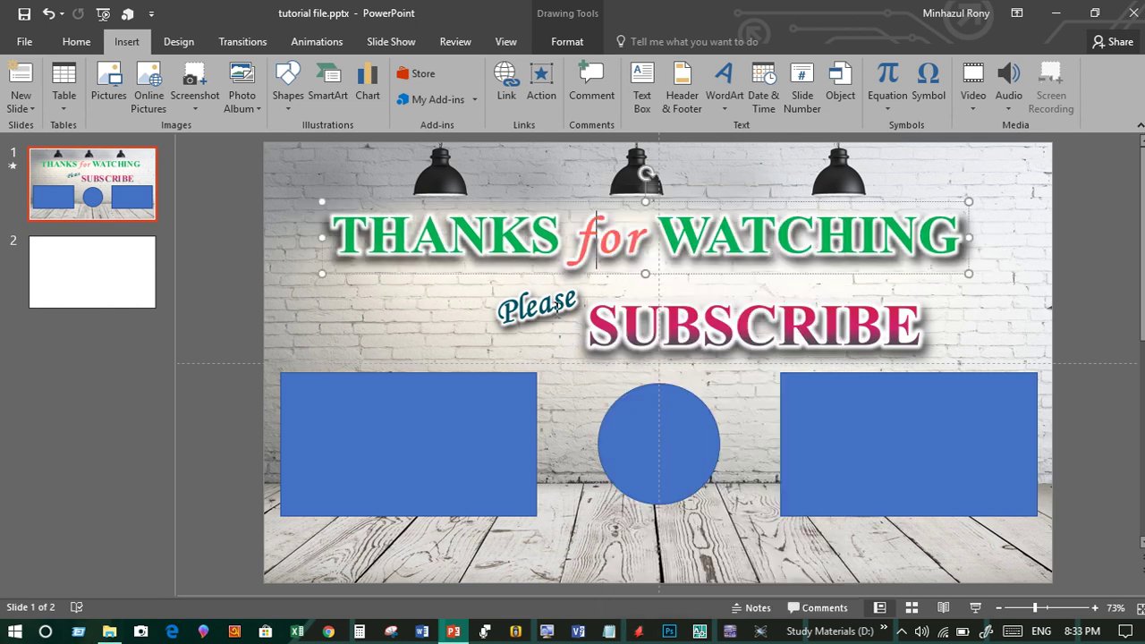
{"action": "left_click", "coordinate": [559, 305]}
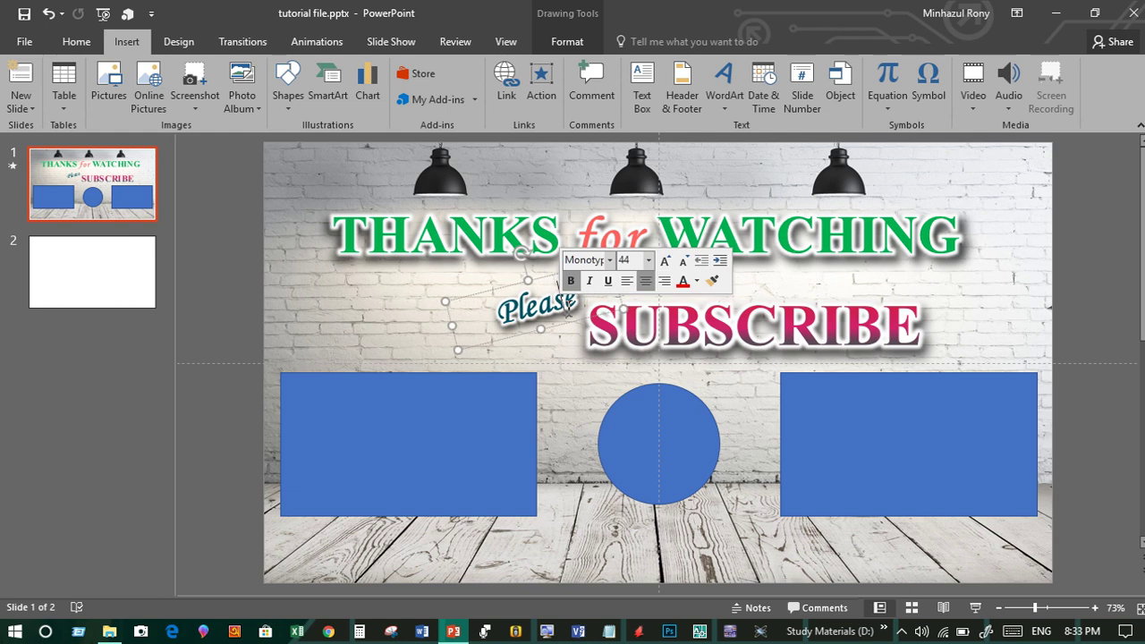
{"action": "left_click", "coordinate": [669, 335]}
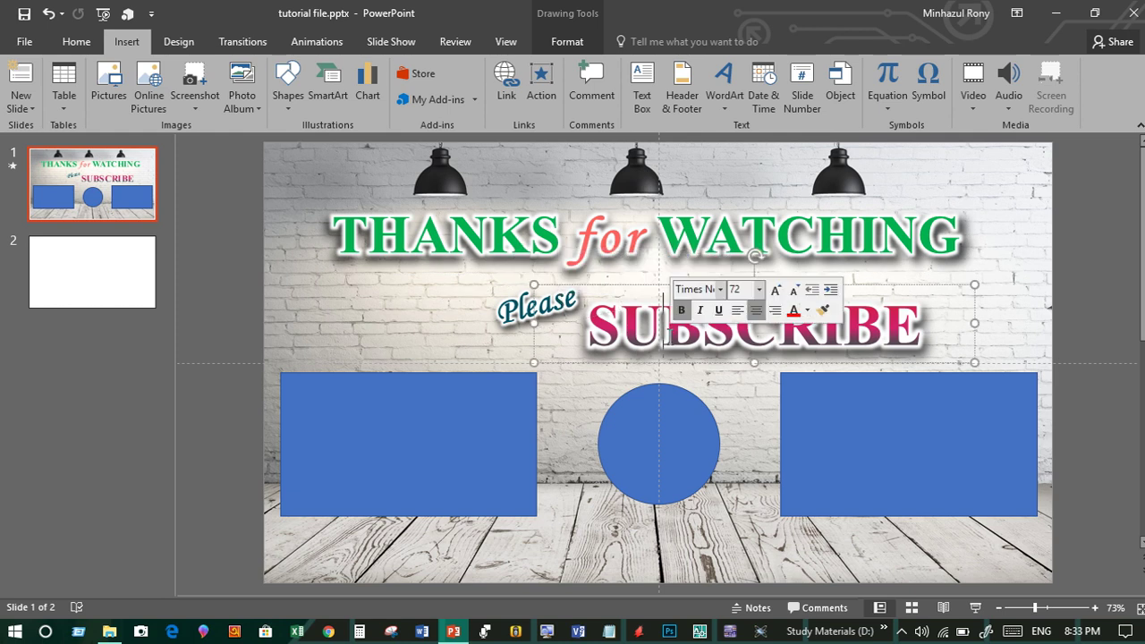
{"action": "left_click", "coordinate": [720, 289]}
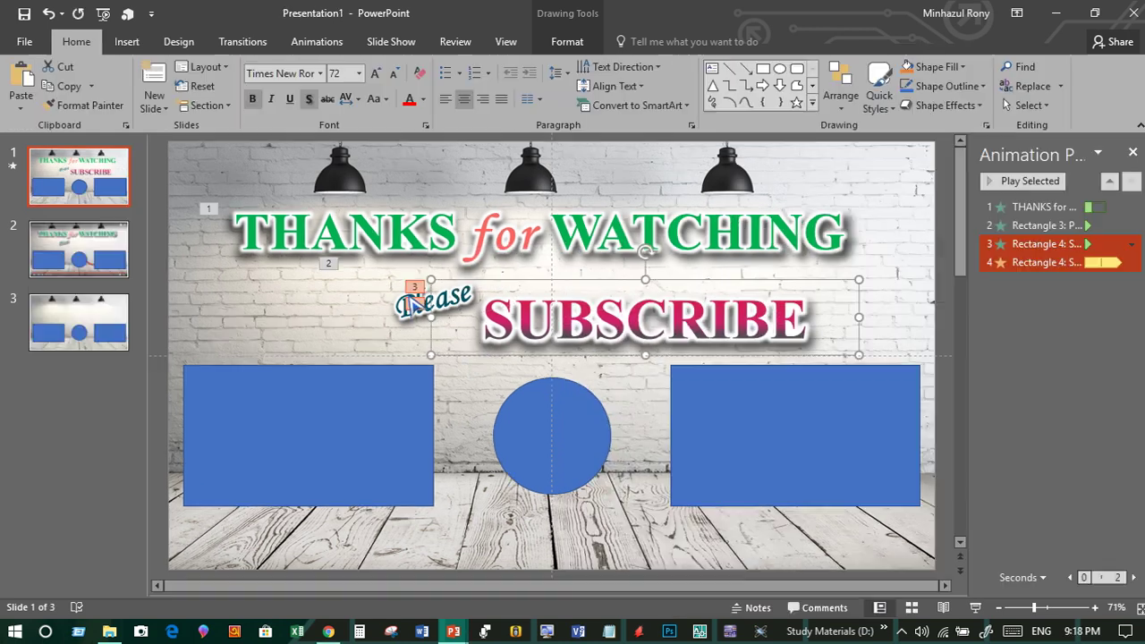
Step: Copy the THANKS for WATCHING, Please and SUBSCRIBE text boxes onto slide 3
{"action": "left_click", "coordinate": [432, 314], "text": "shift"}
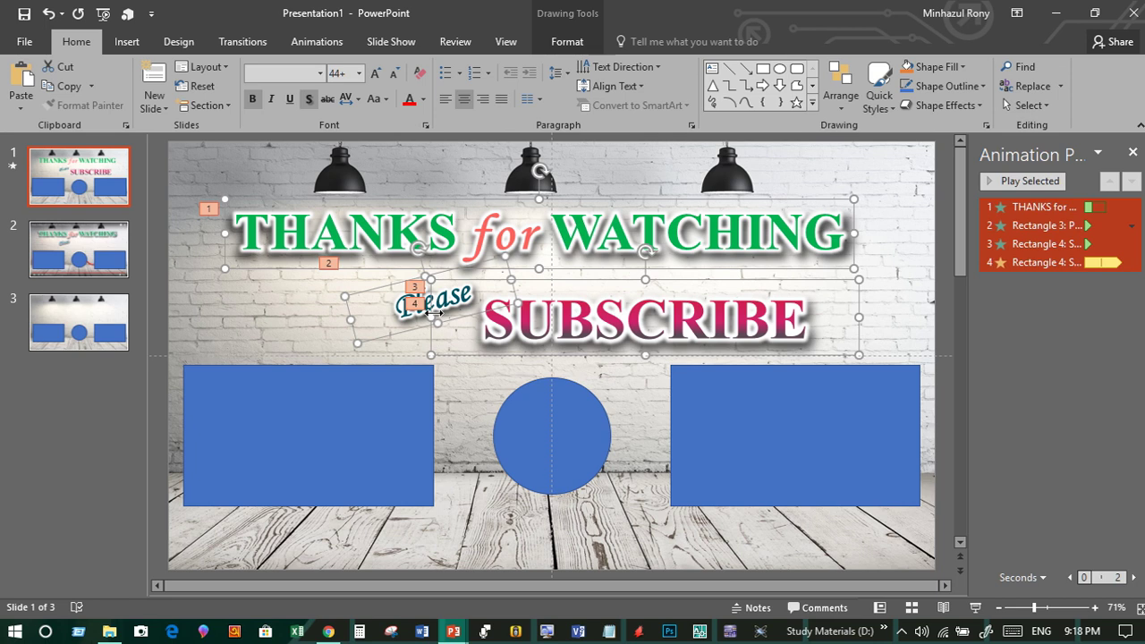
{"action": "left_click", "coordinate": [79, 322]}
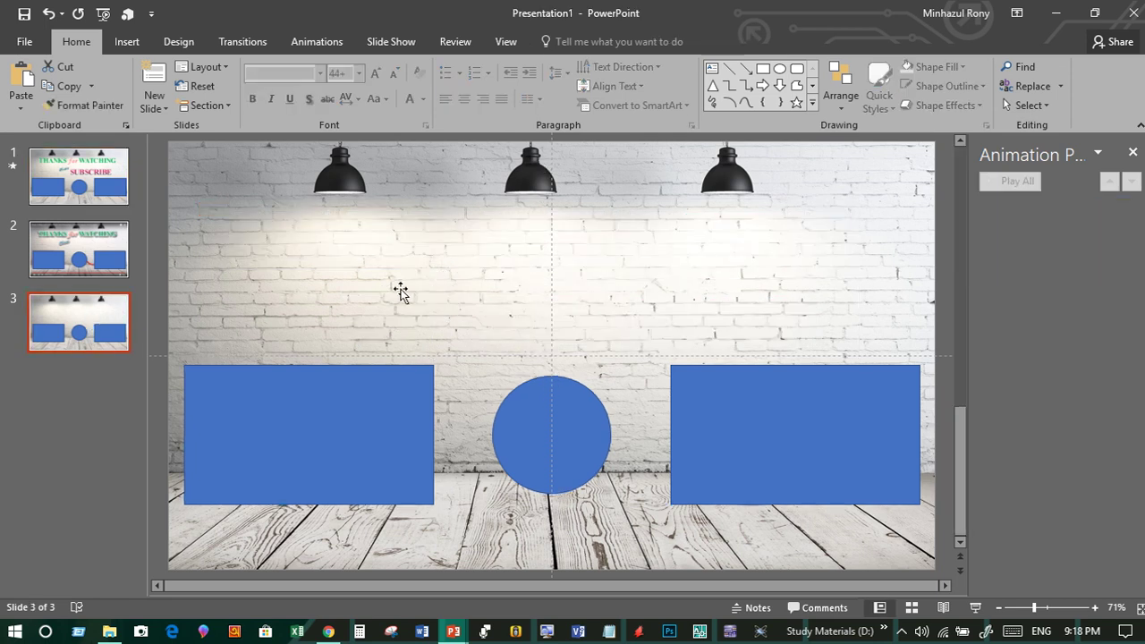
{"action": "key", "text": "ctrl+v"}
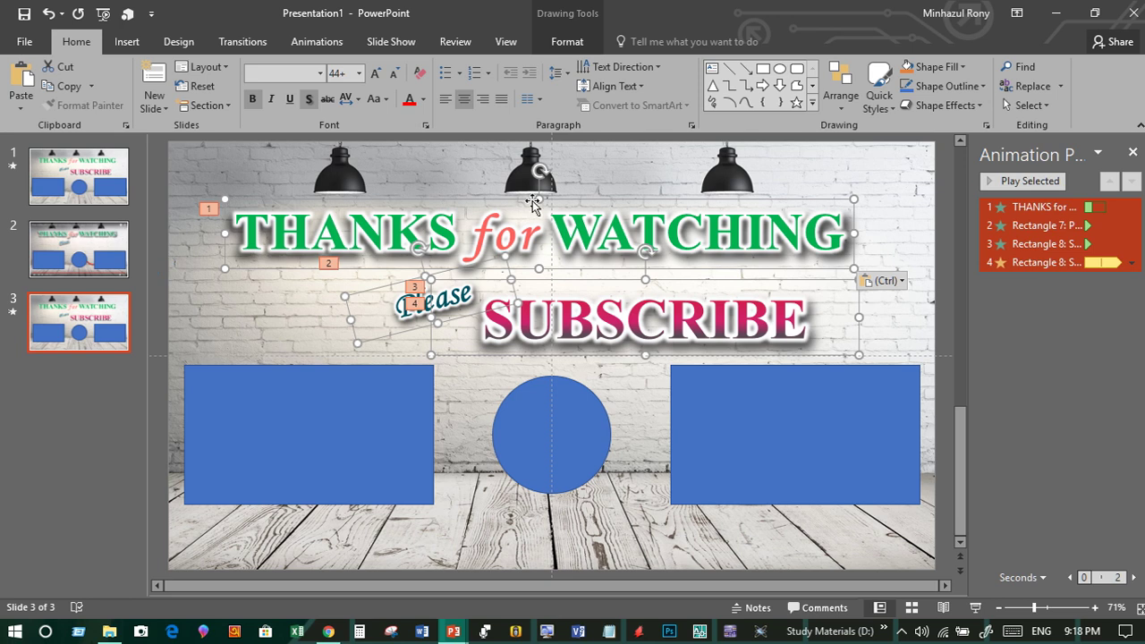
Step: Delete all four copied animations from slide 3's Animation Pane
{"action": "left_click", "coordinate": [209, 208]}
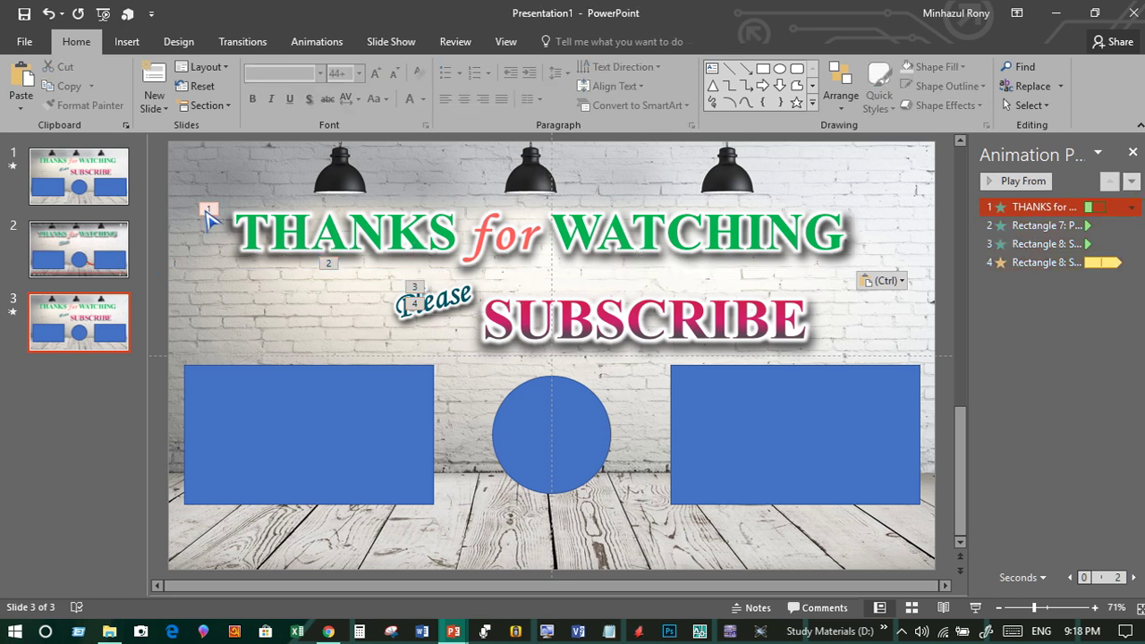
{"action": "key", "text": "Delete"}
{"action": "left_click", "coordinate": [329, 263]}
{"action": "key", "text": "Delete"}
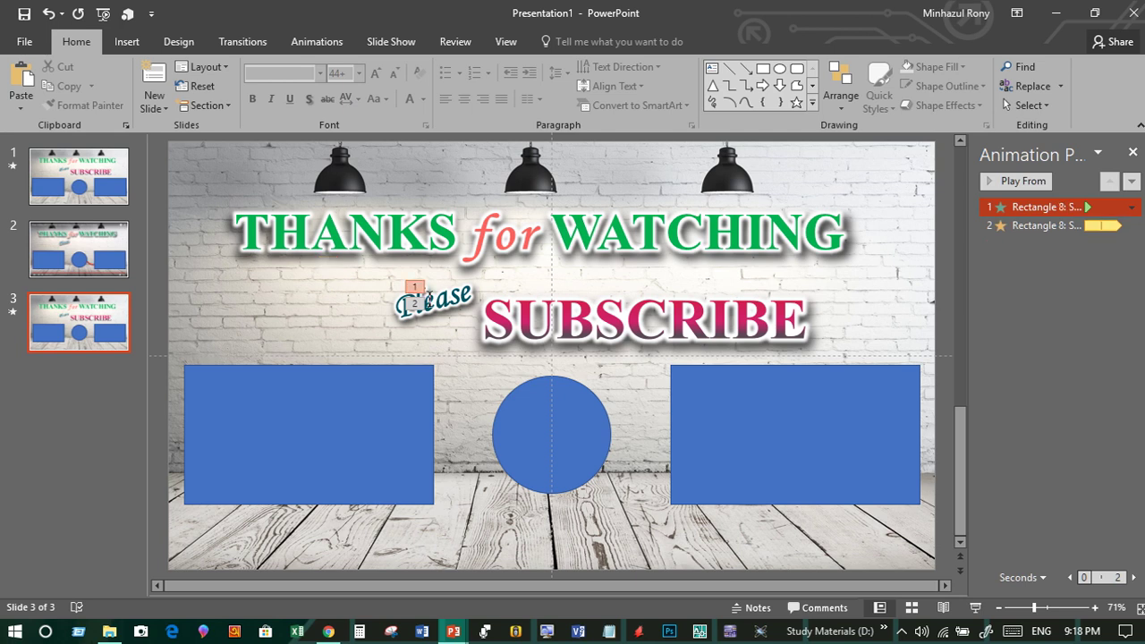
{"action": "left_click", "coordinate": [414, 287]}
{"action": "key", "text": "Delete"}
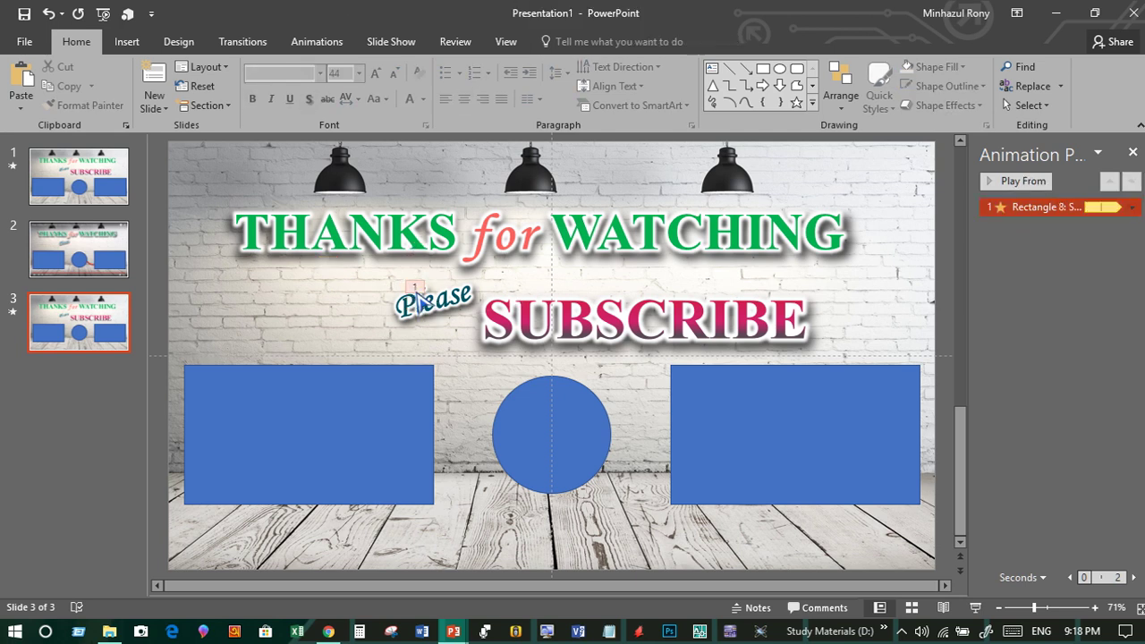
{"action": "key", "text": "Delete"}
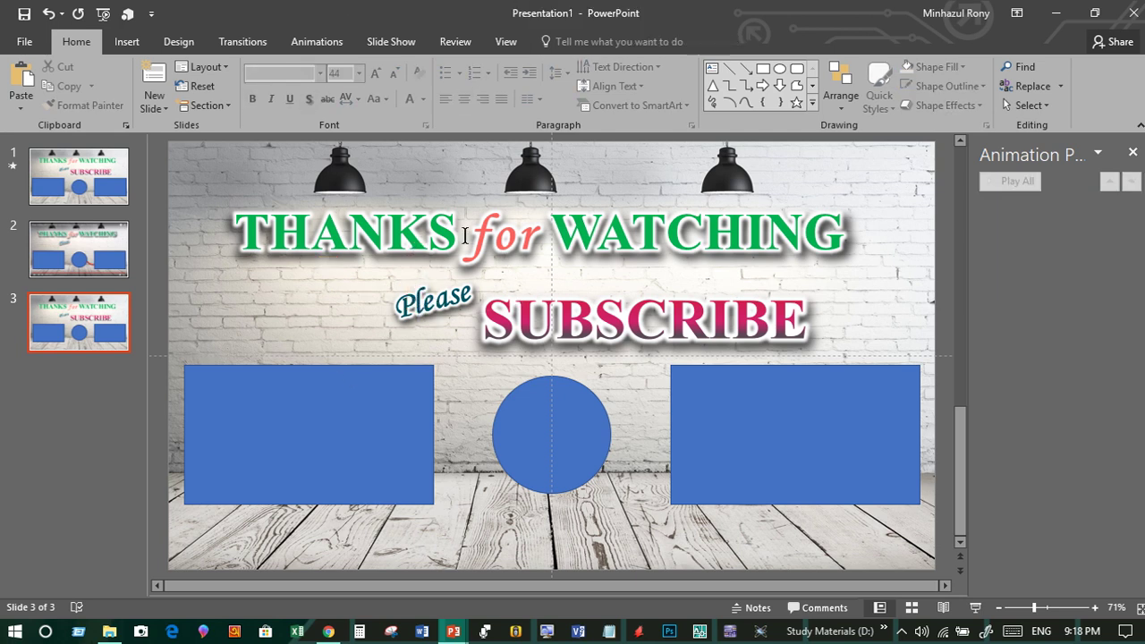
{"action": "left_click", "coordinate": [467, 233]}
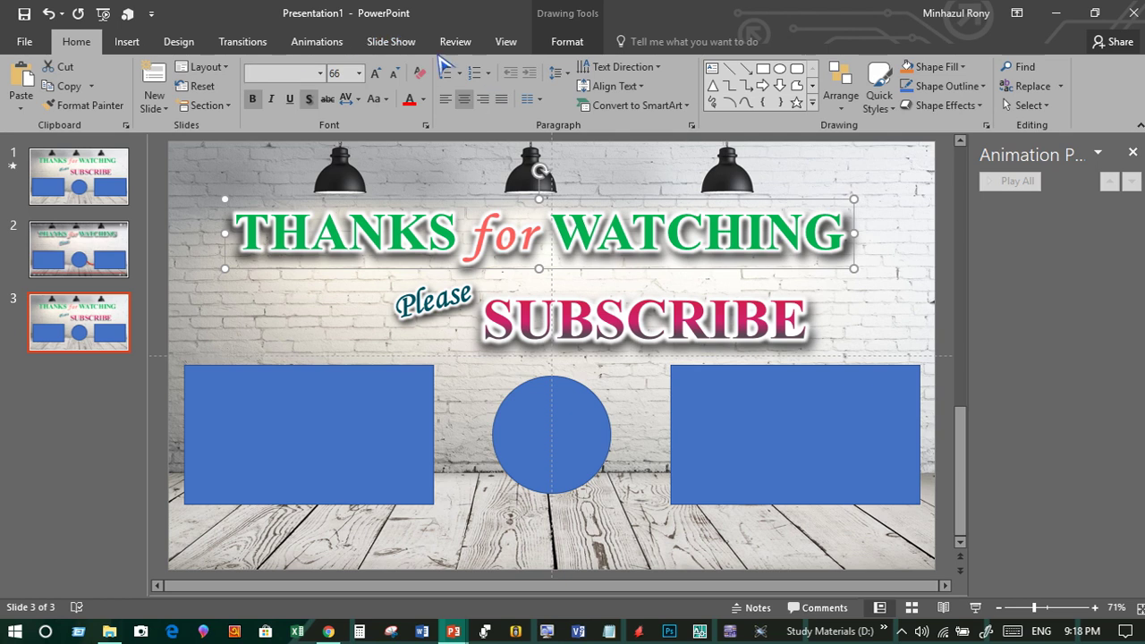
Step: Give the slide 3 title a Fly In entrance coming From Top-Right
{"action": "left_click", "coordinate": [560, 41]}
{"action": "left_click", "coordinate": [338, 45]}
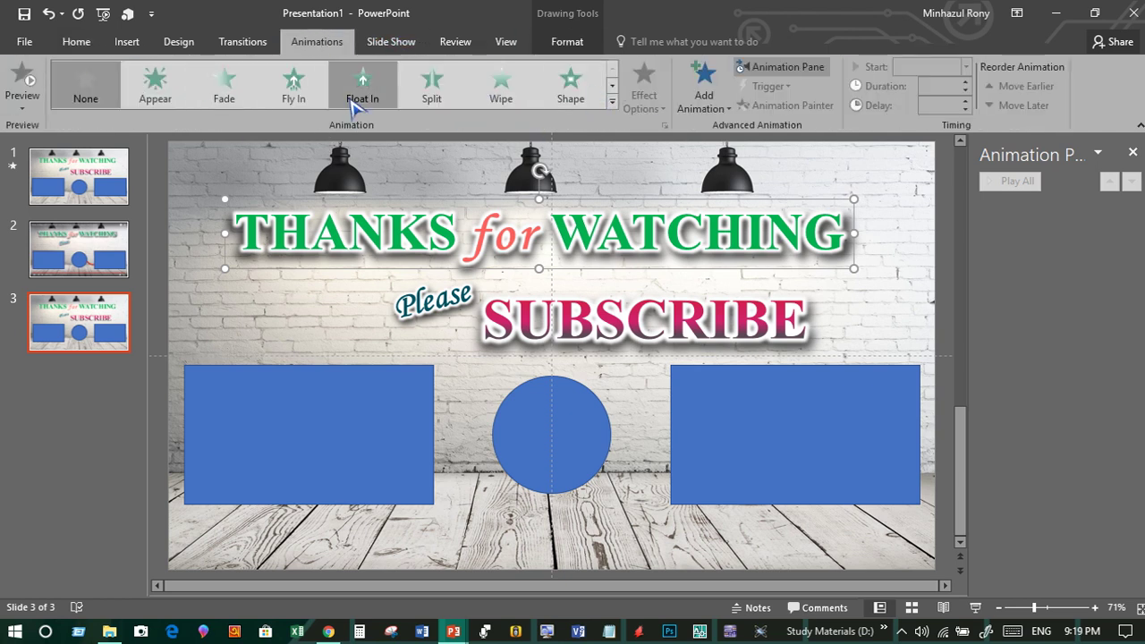
{"action": "left_click", "coordinate": [294, 85]}
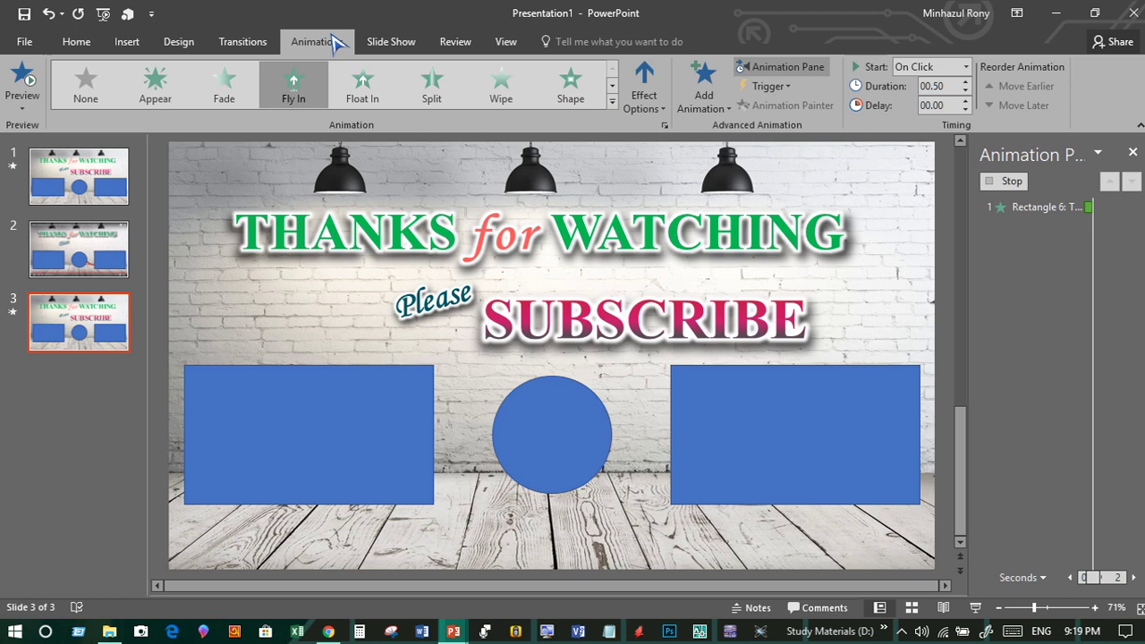
{"action": "left_click", "coordinate": [384, 199]}
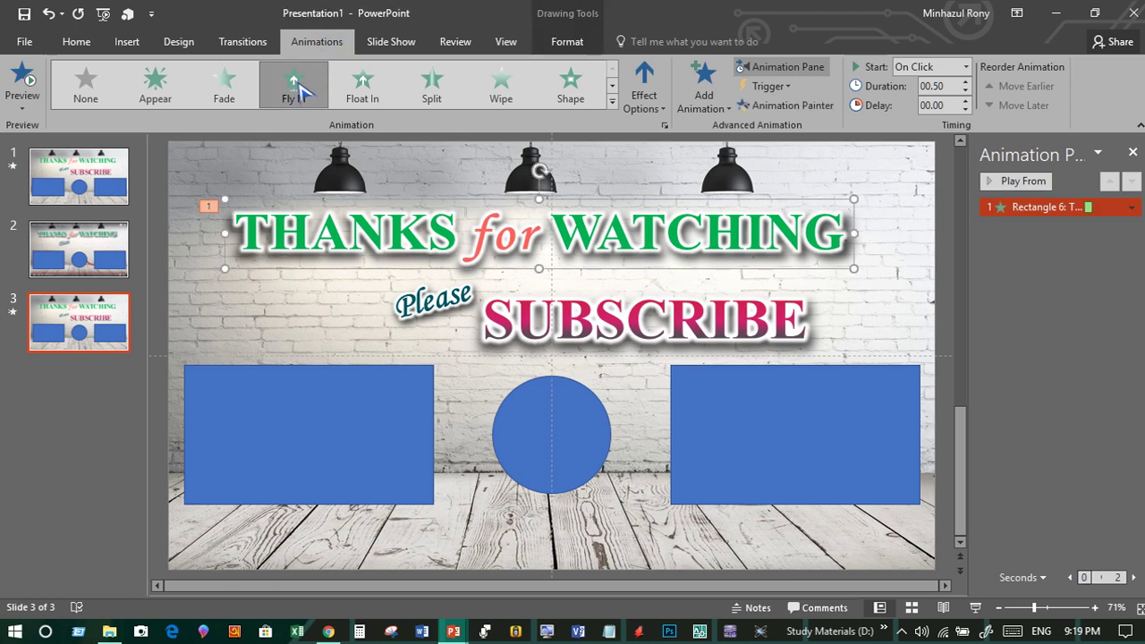
{"action": "left_click", "coordinate": [300, 90]}
{"action": "left_click", "coordinate": [645, 103]}
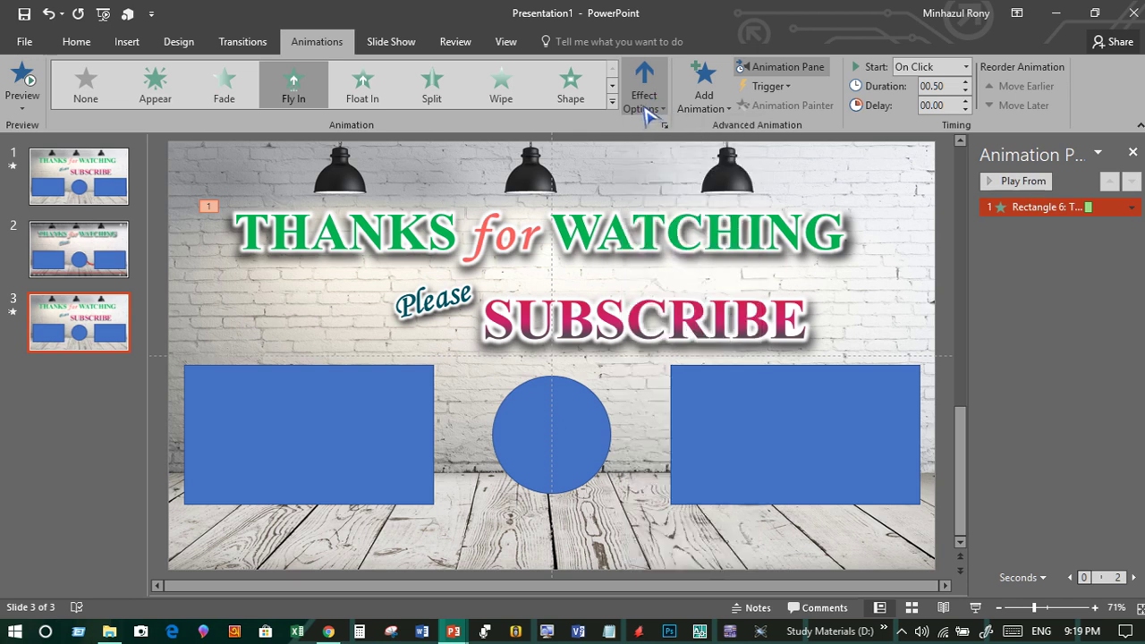
{"action": "left_click", "coordinate": [646, 98]}
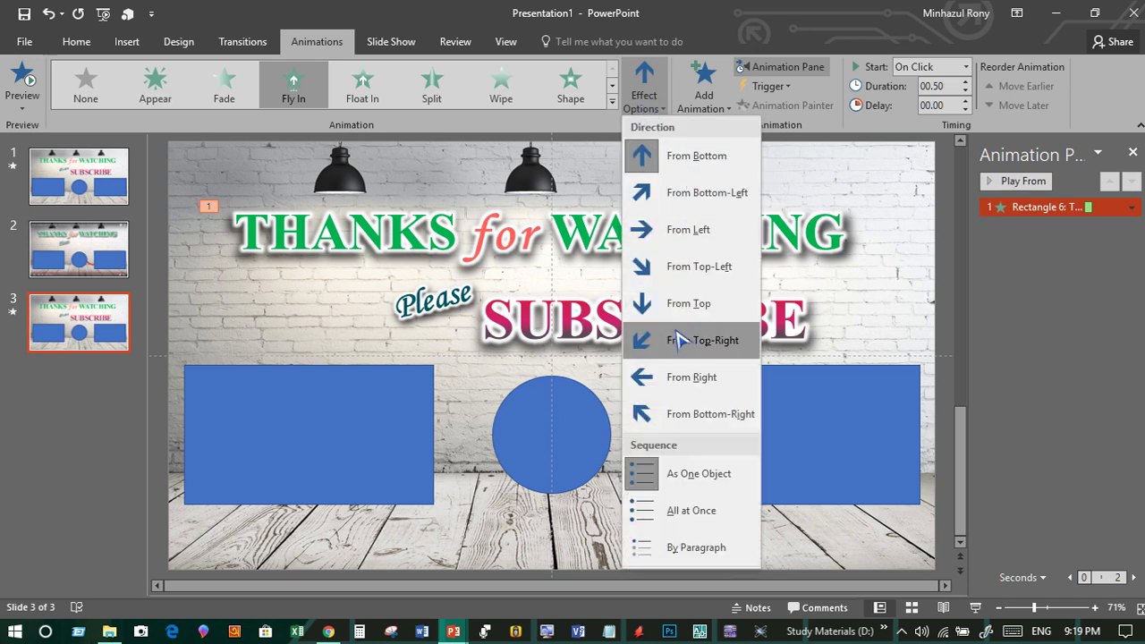
{"action": "left_click", "coordinate": [731, 347]}
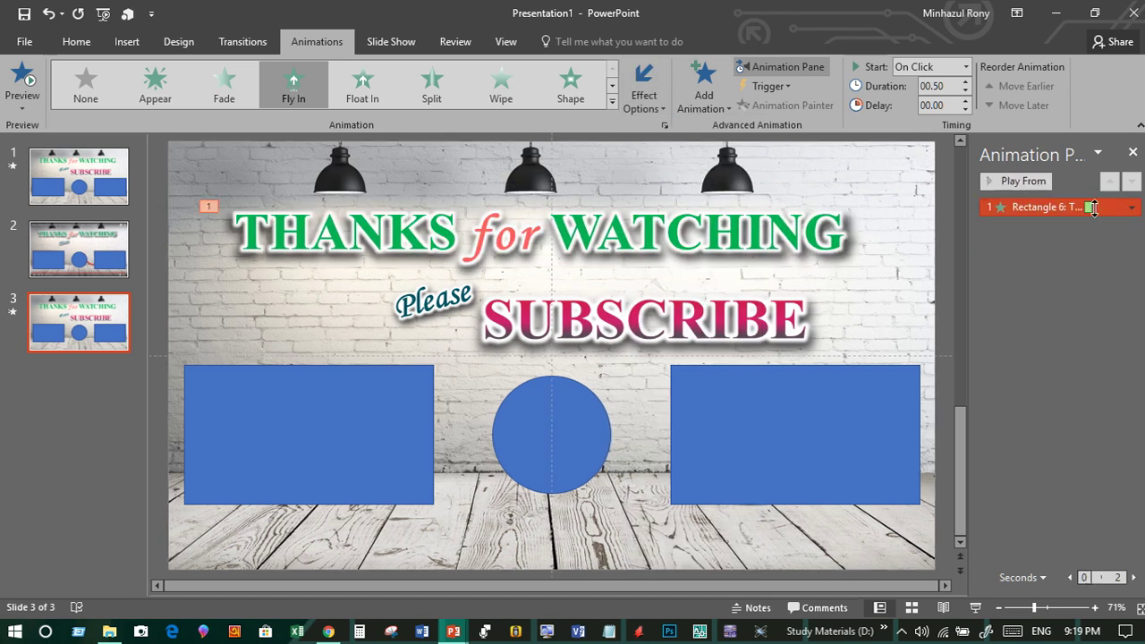
{"action": "double_click", "coordinate": [733, 68]}
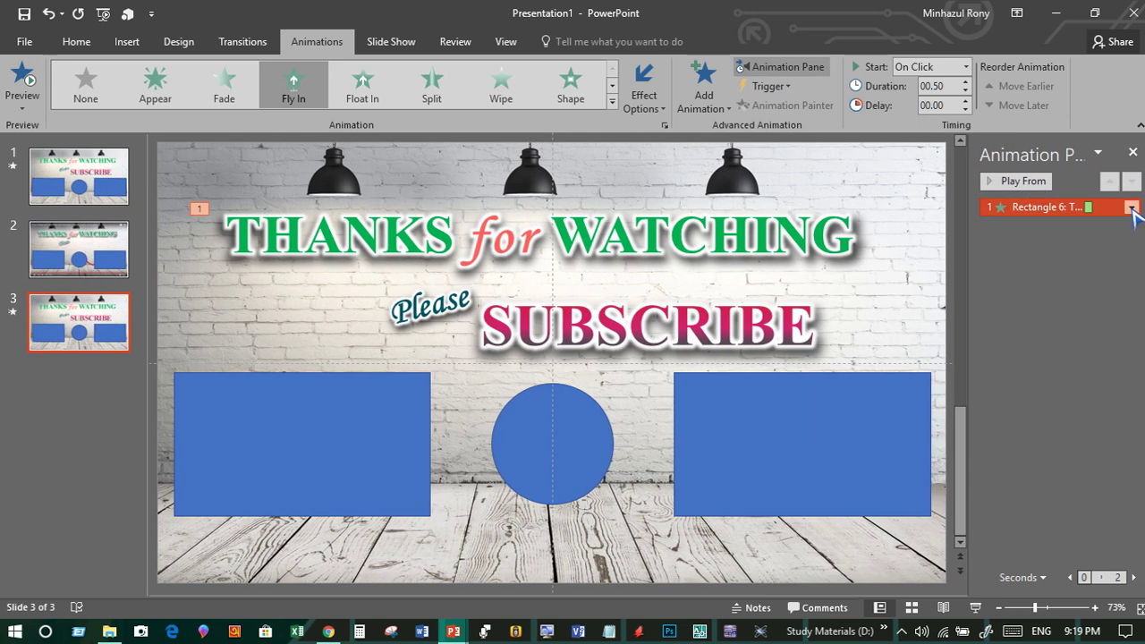
Step: Set the title's Fly In to animate By letter with a 0.5 sec smooth end
{"action": "left_click", "coordinate": [1132, 206]}
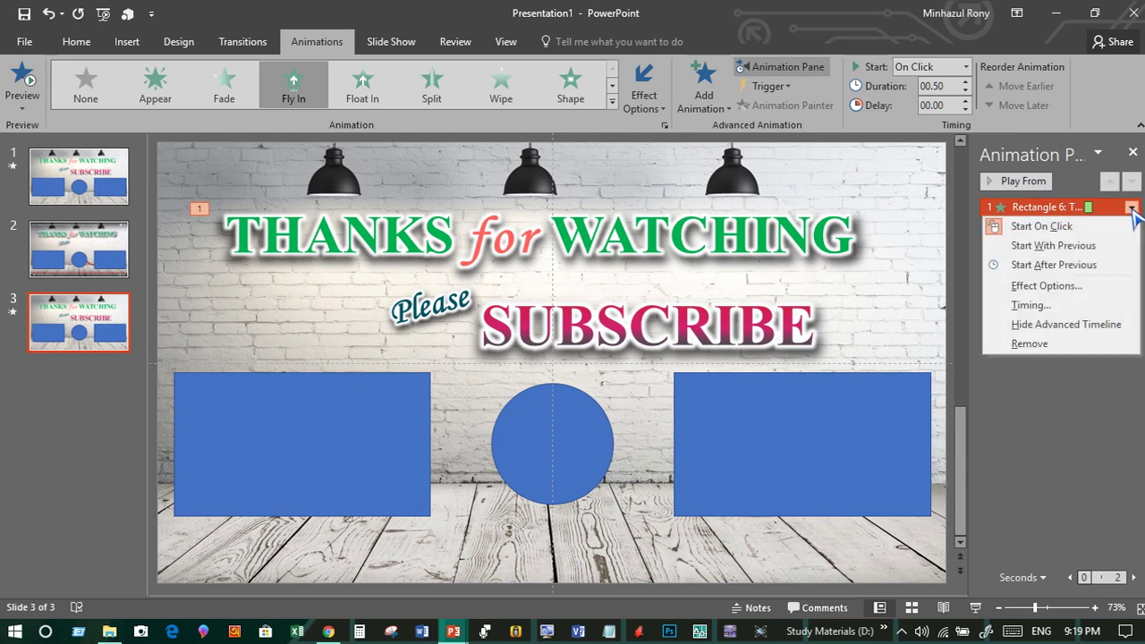
{"action": "left_click", "coordinate": [1043, 287]}
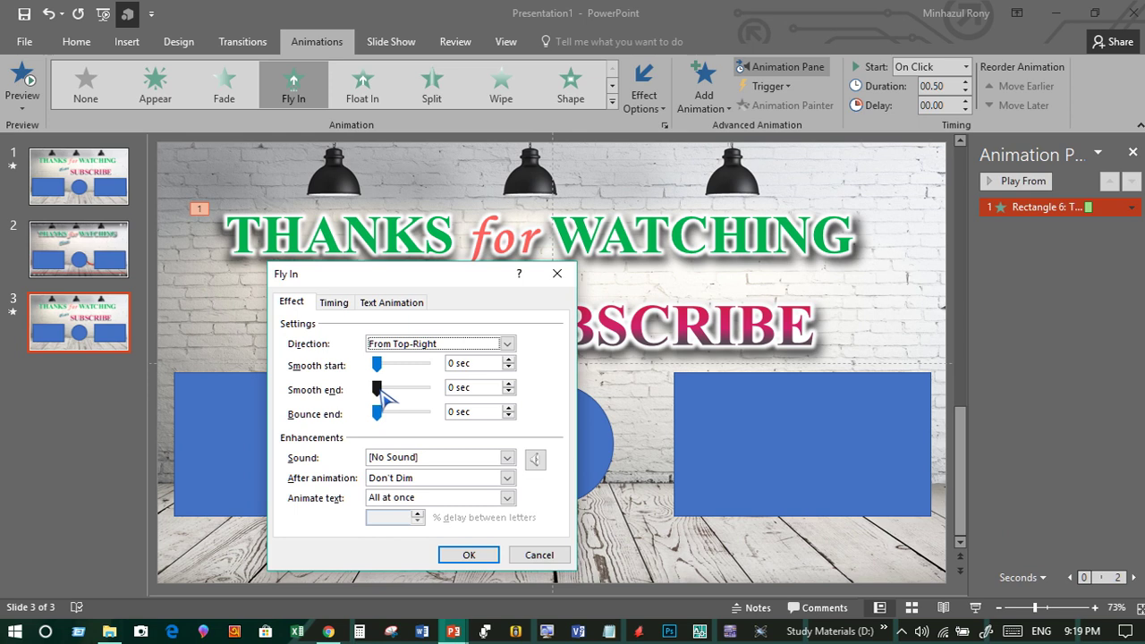
{"action": "left_click_drag", "start_coordinate": [379, 393], "coordinate": [438, 395]}
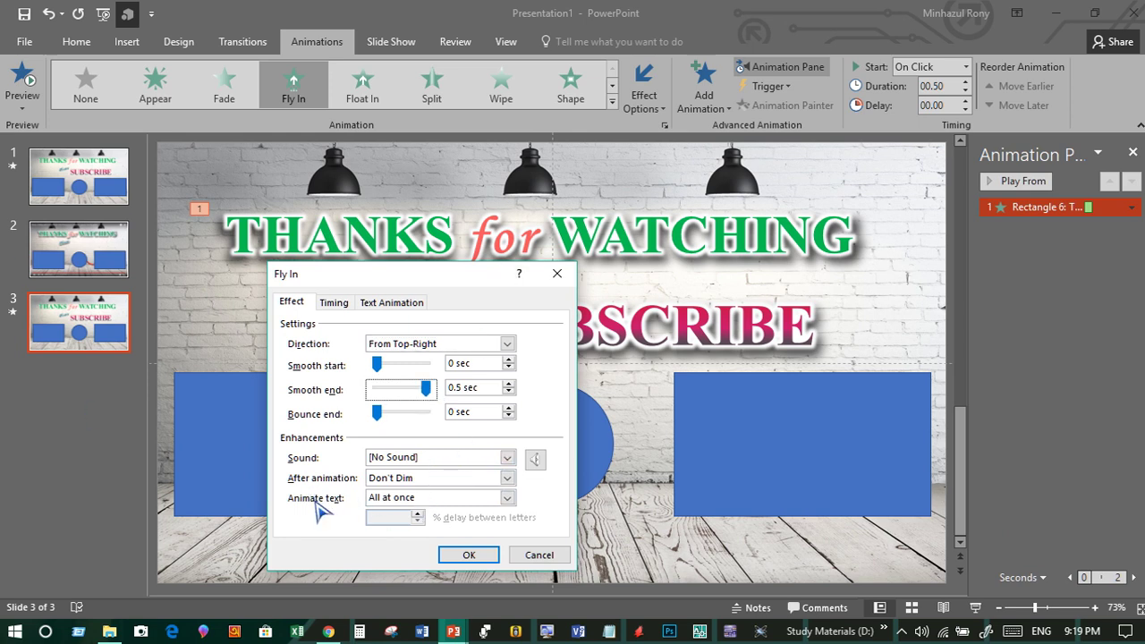
{"action": "left_click", "coordinate": [392, 503]}
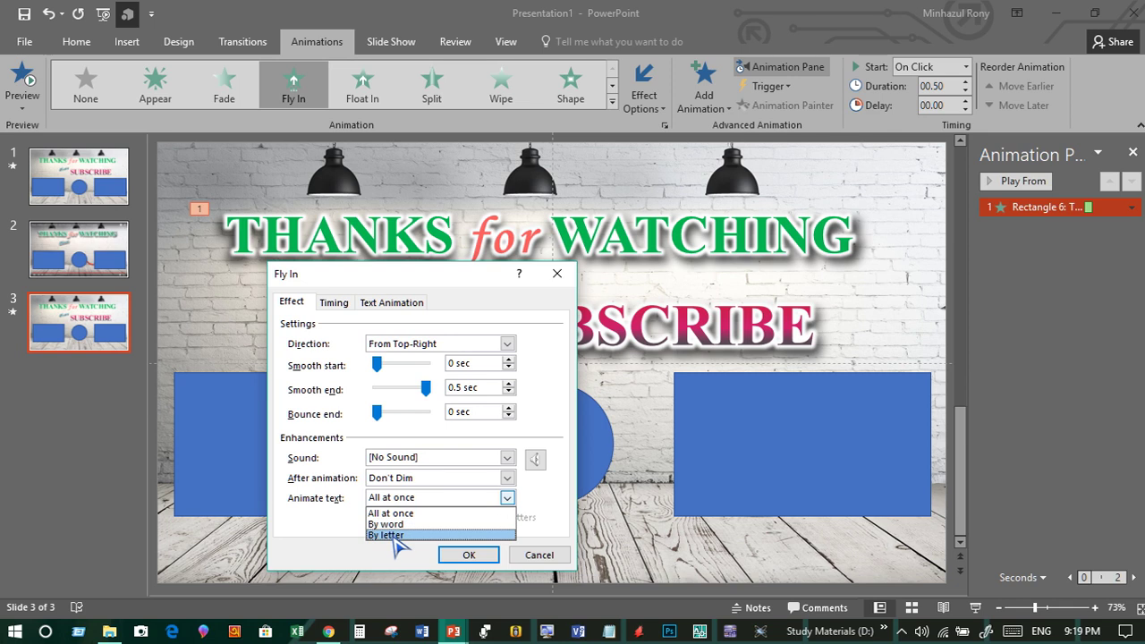
{"action": "left_click", "coordinate": [394, 535]}
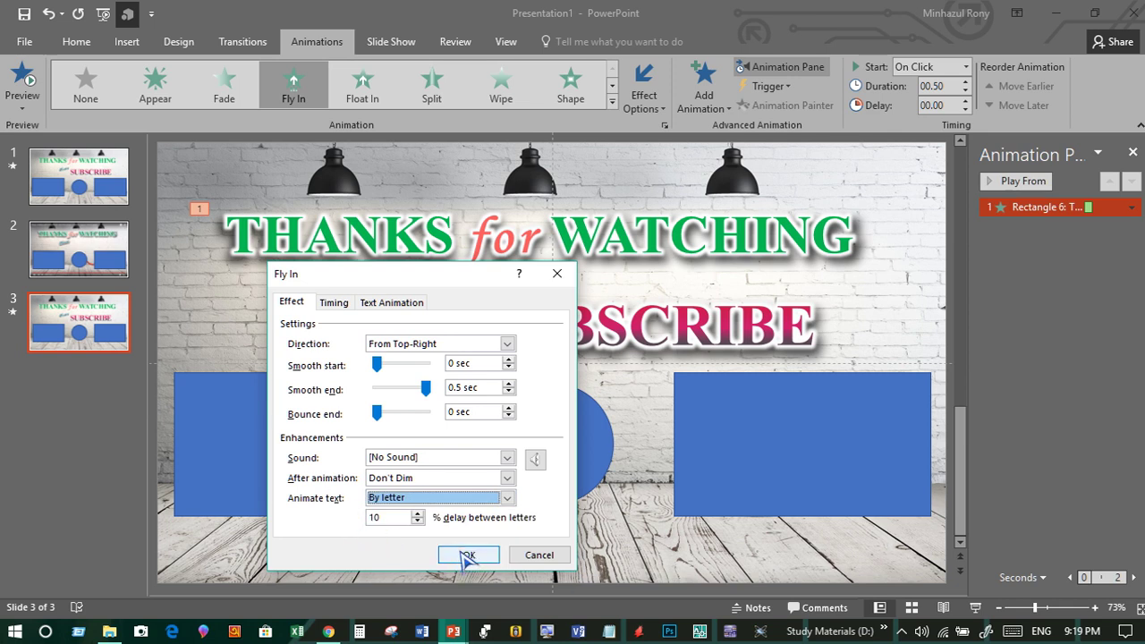
{"action": "left_click", "coordinate": [467, 556]}
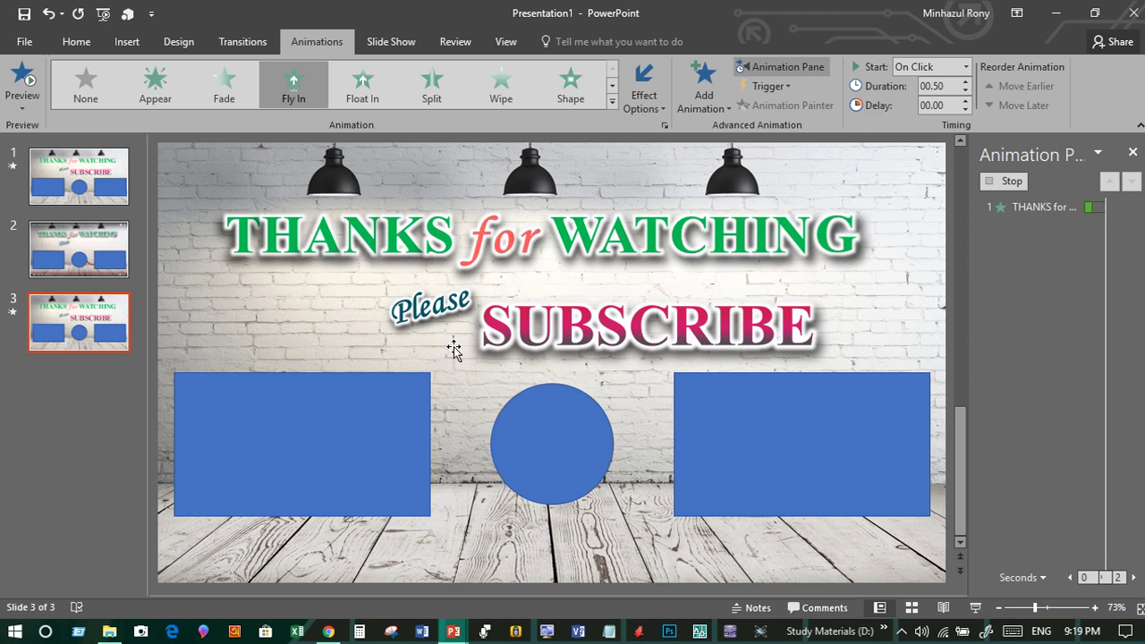
Step: Set the title's Fly In Timing to start With Previous, keeping the 0.5 second duration
{"action": "left_click", "coordinate": [1037, 207]}
{"action": "left_click", "coordinate": [1131, 206]}
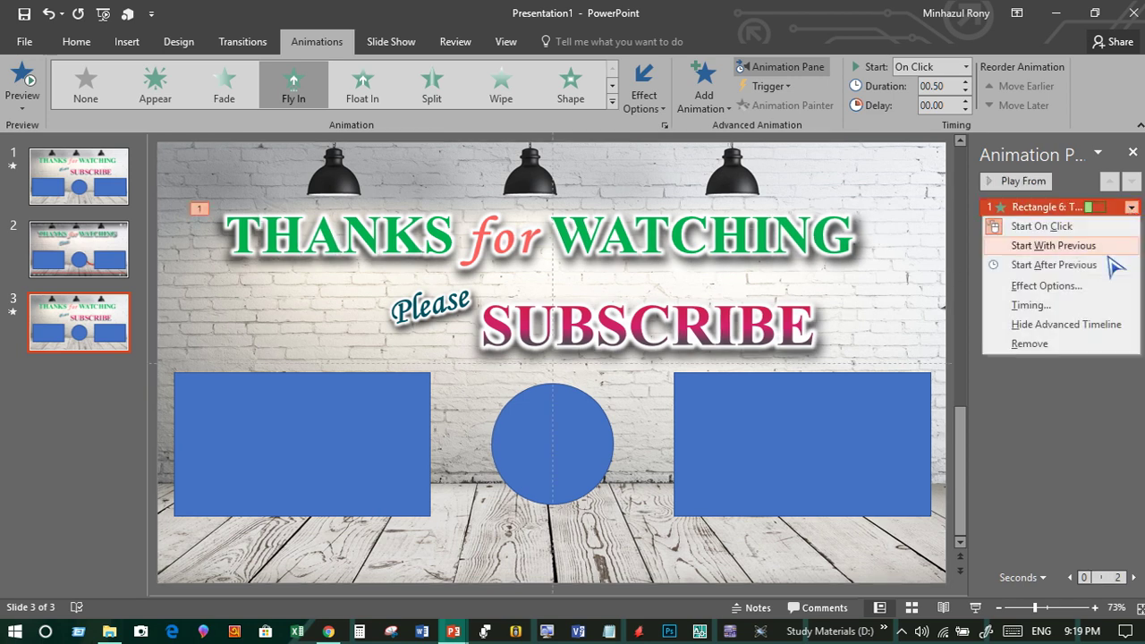
{"action": "left_click", "coordinate": [1030, 305]}
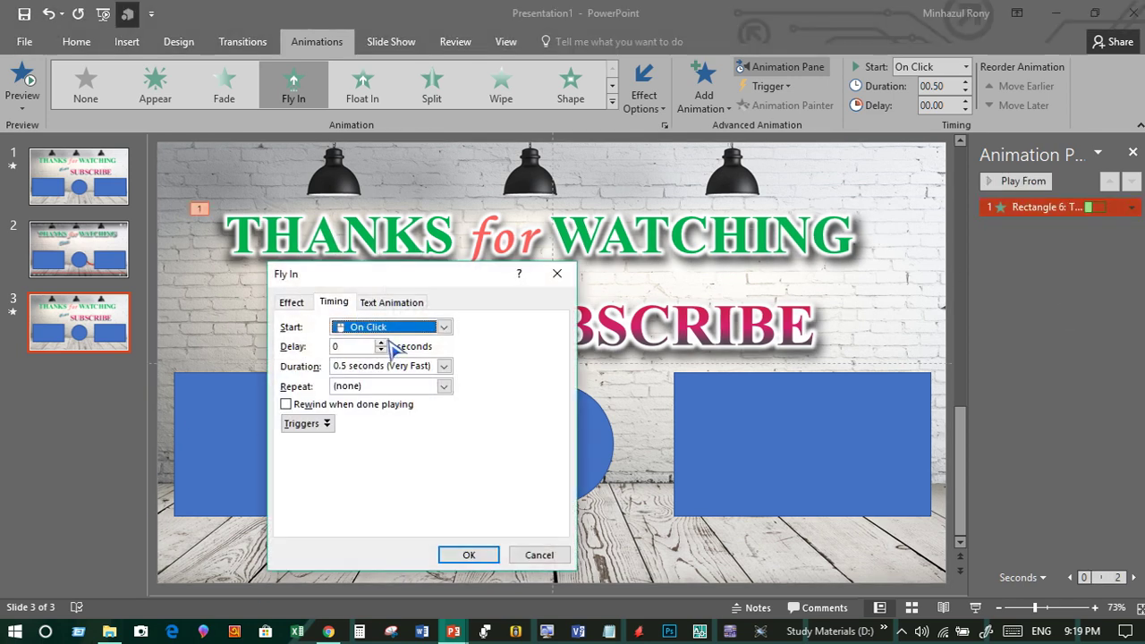
{"action": "left_click", "coordinate": [444, 367]}
{"action": "left_click", "coordinate": [441, 369]}
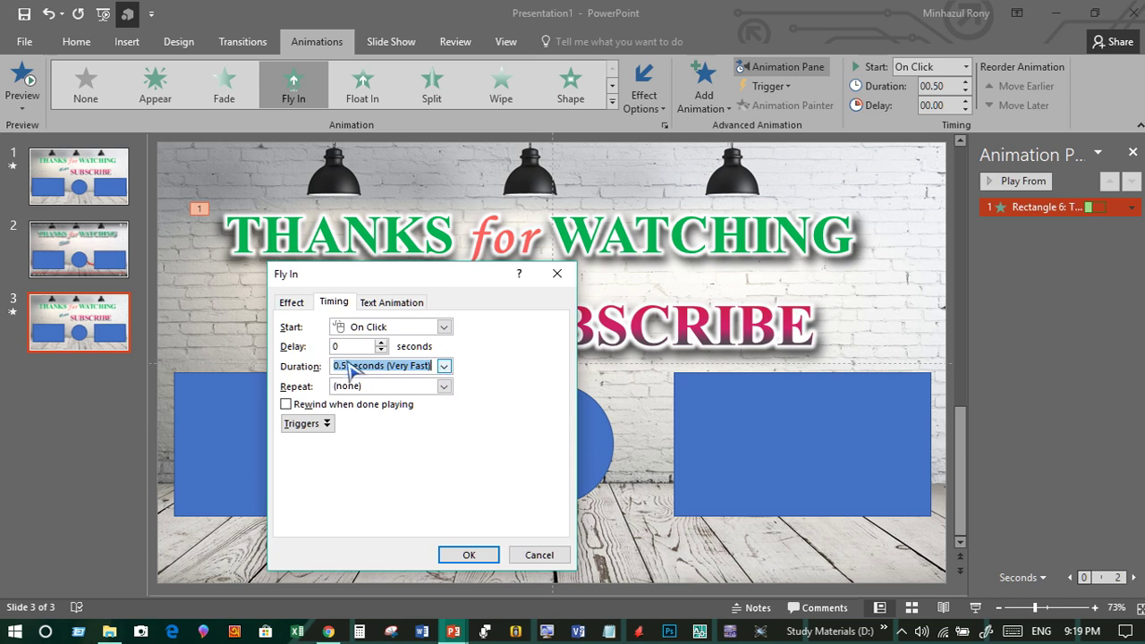
{"action": "left_click", "coordinate": [407, 326]}
{"action": "left_click", "coordinate": [397, 356]}
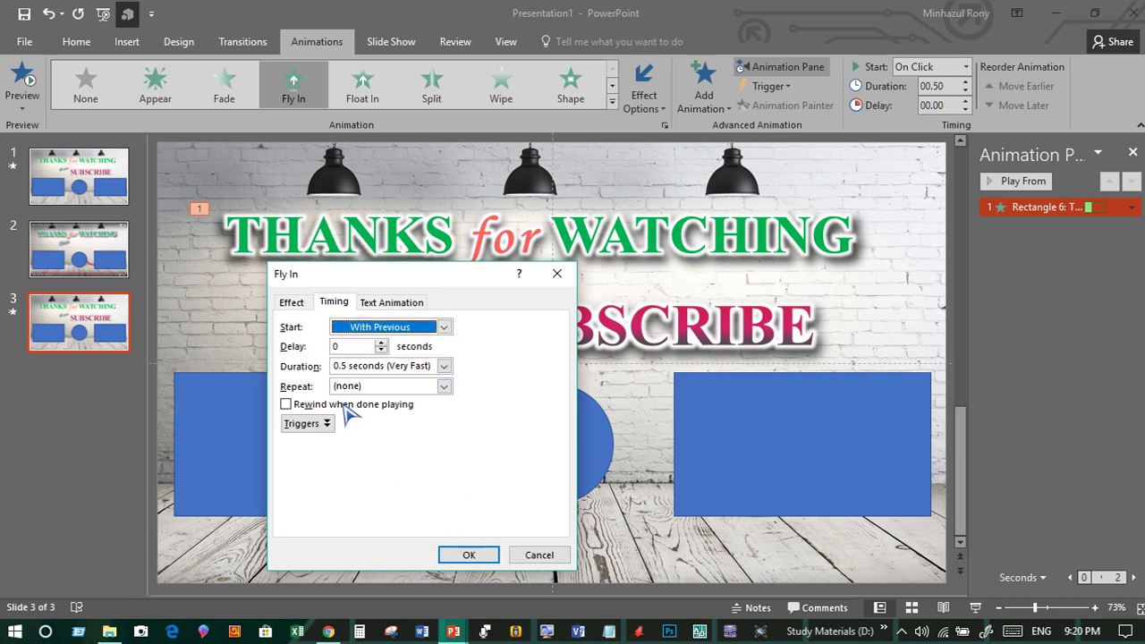
{"action": "left_click", "coordinate": [468, 554]}
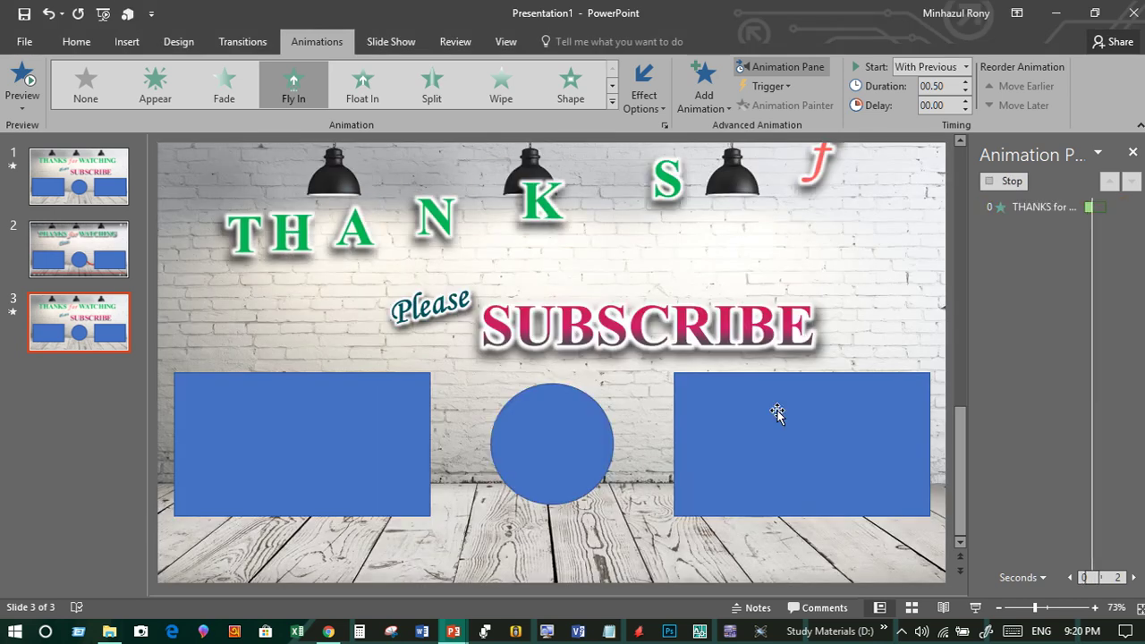
{"action": "left_click", "coordinate": [440, 298]}
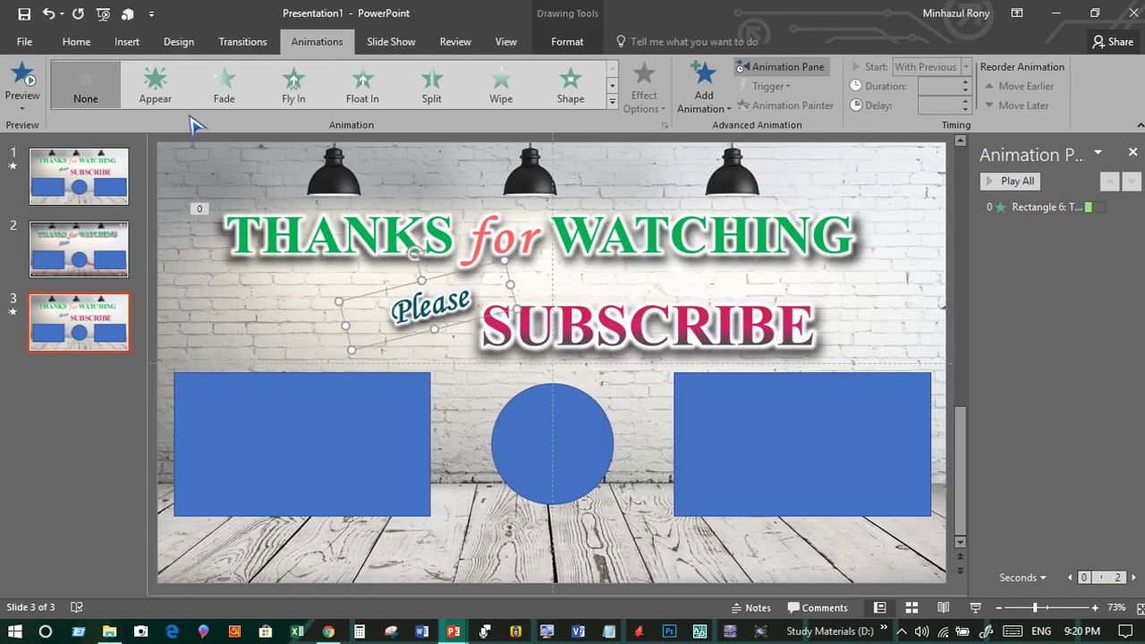
Step: Apply Appear to the Please and SUBSCRIBE texts, both starting With Previous
{"action": "left_click", "coordinate": [161, 90]}
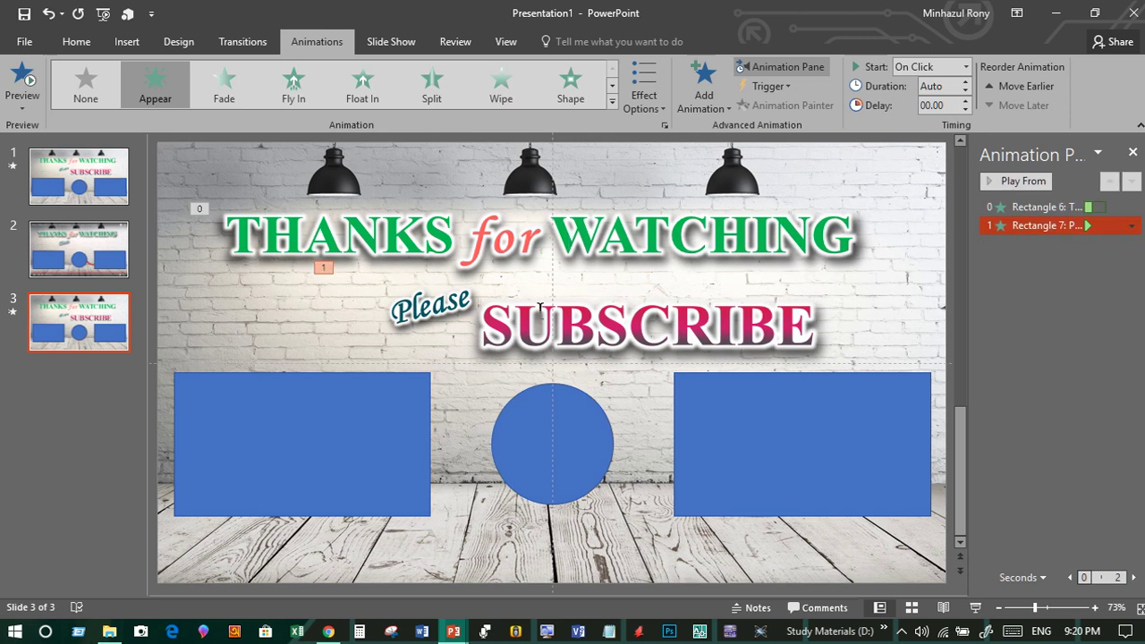
{"action": "left_click", "coordinate": [567, 291]}
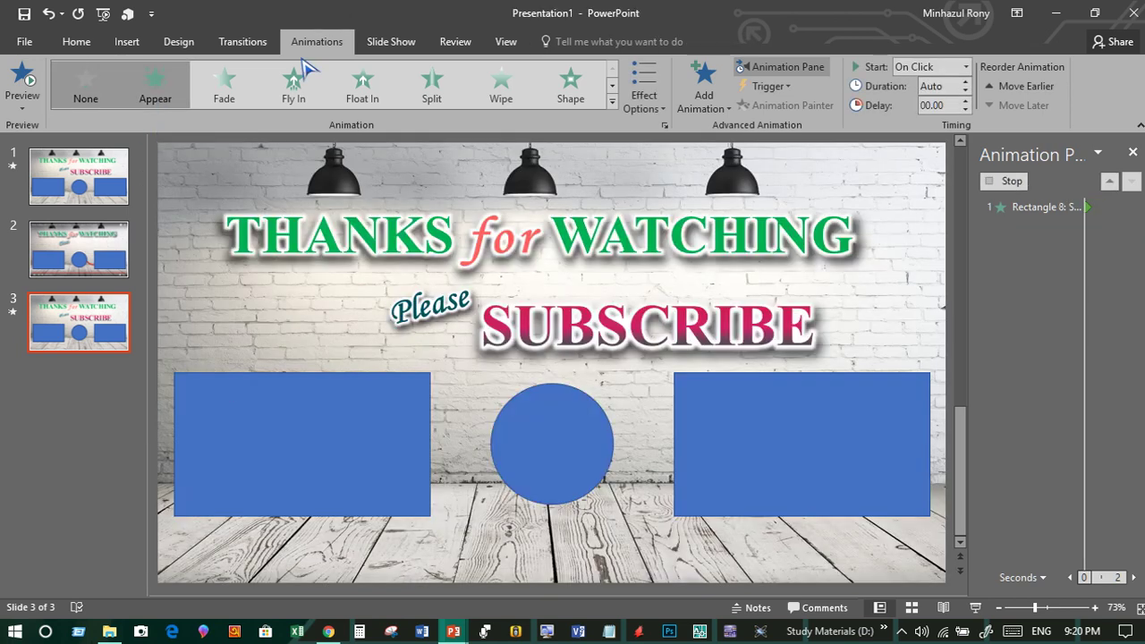
{"action": "left_click", "coordinate": [155, 85]}
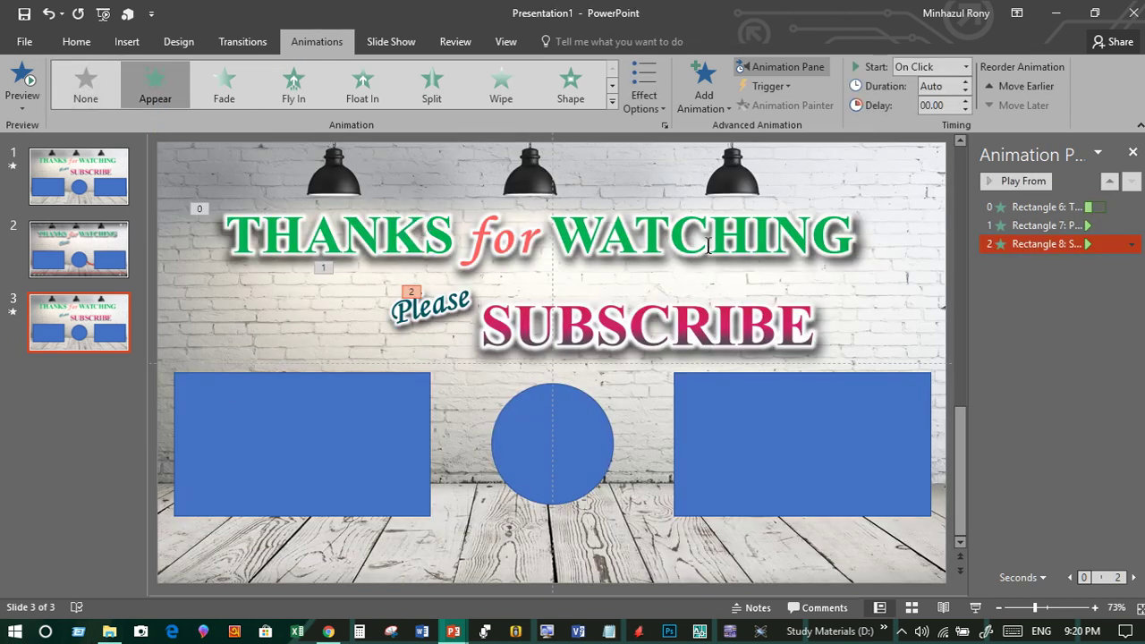
{"action": "left_click", "coordinate": [1114, 225], "text": "shift"}
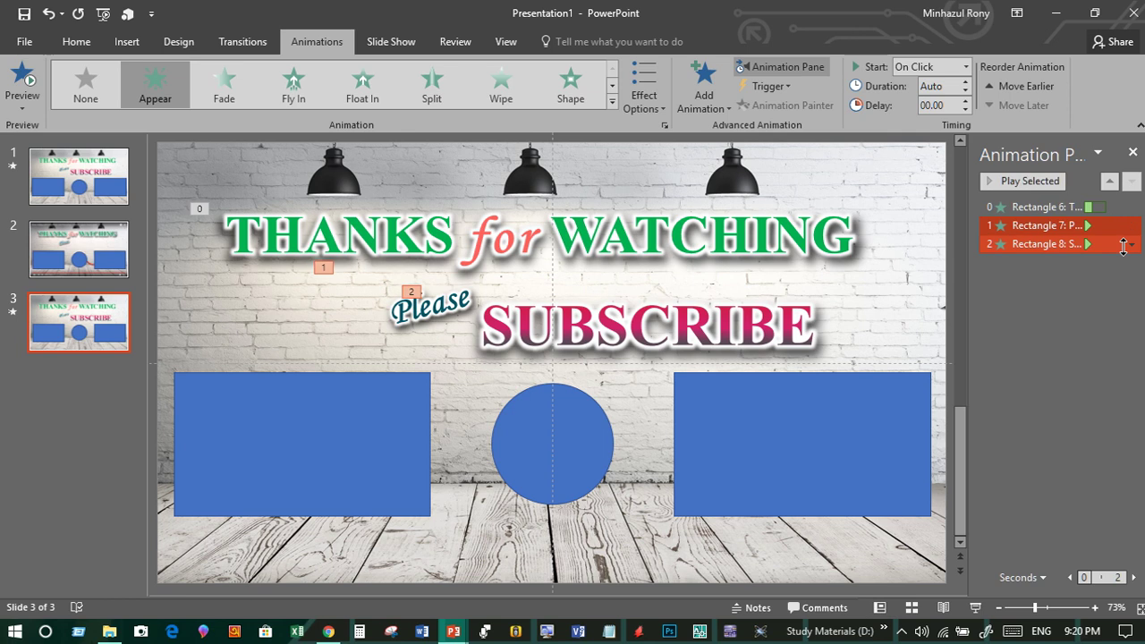
{"action": "left_click", "coordinate": [1132, 244]}
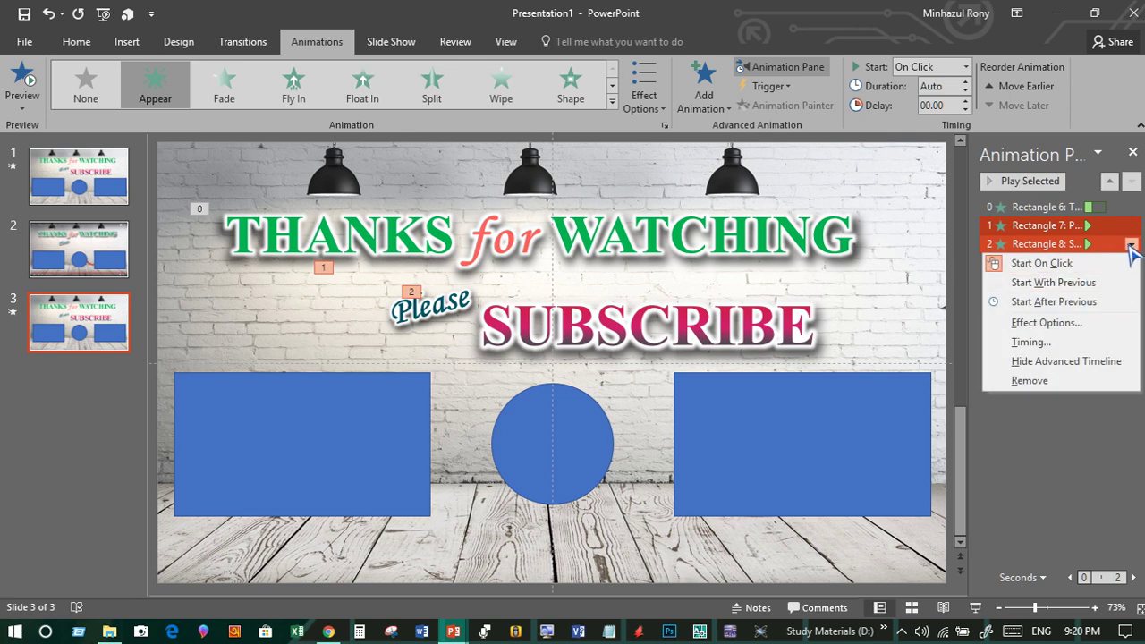
{"action": "left_click", "coordinate": [1096, 283]}
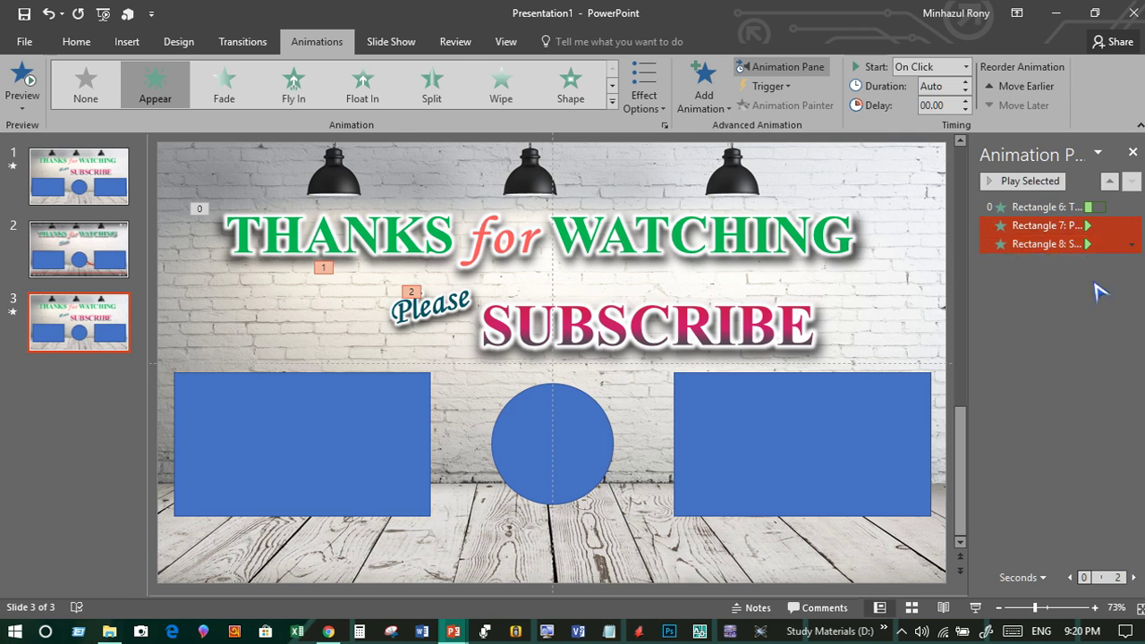
{"action": "left_click", "coordinate": [750, 298]}
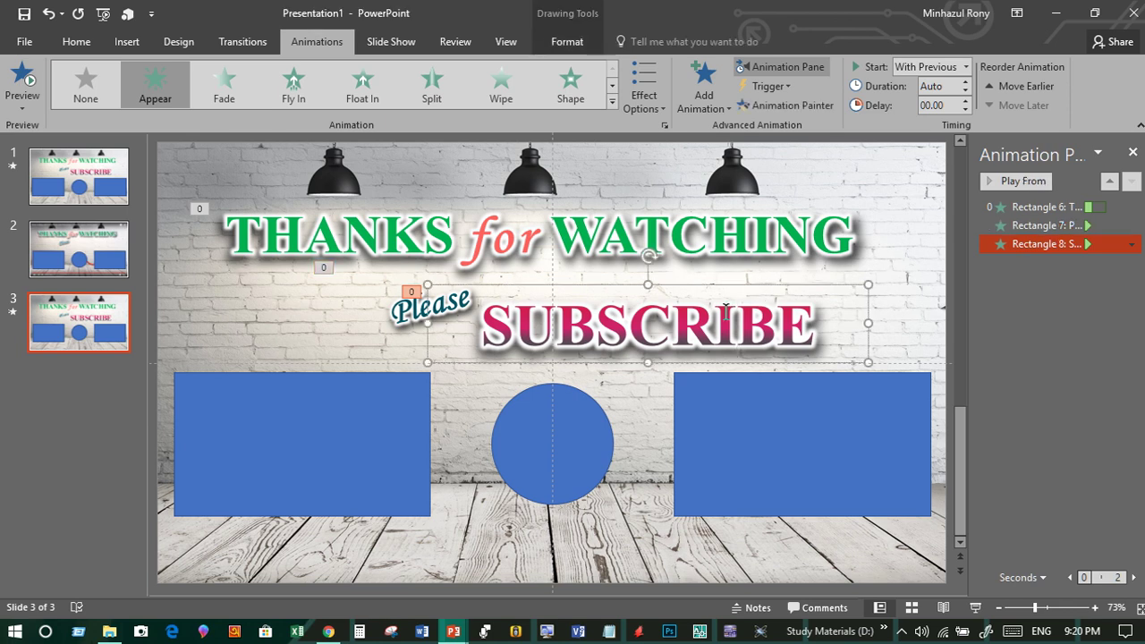
Step: Add a Blink emphasis effect to the SUBSCRIBE text
{"action": "left_click", "coordinate": [613, 105]}
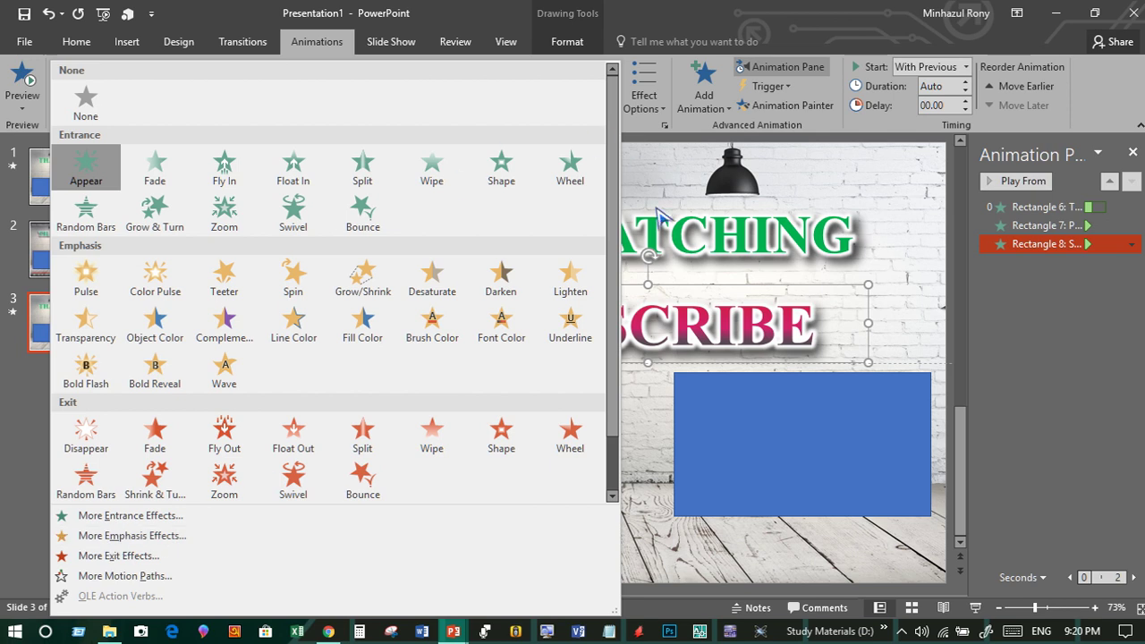
{"action": "left_click", "coordinate": [658, 210]}
{"action": "left_click", "coordinate": [612, 105]}
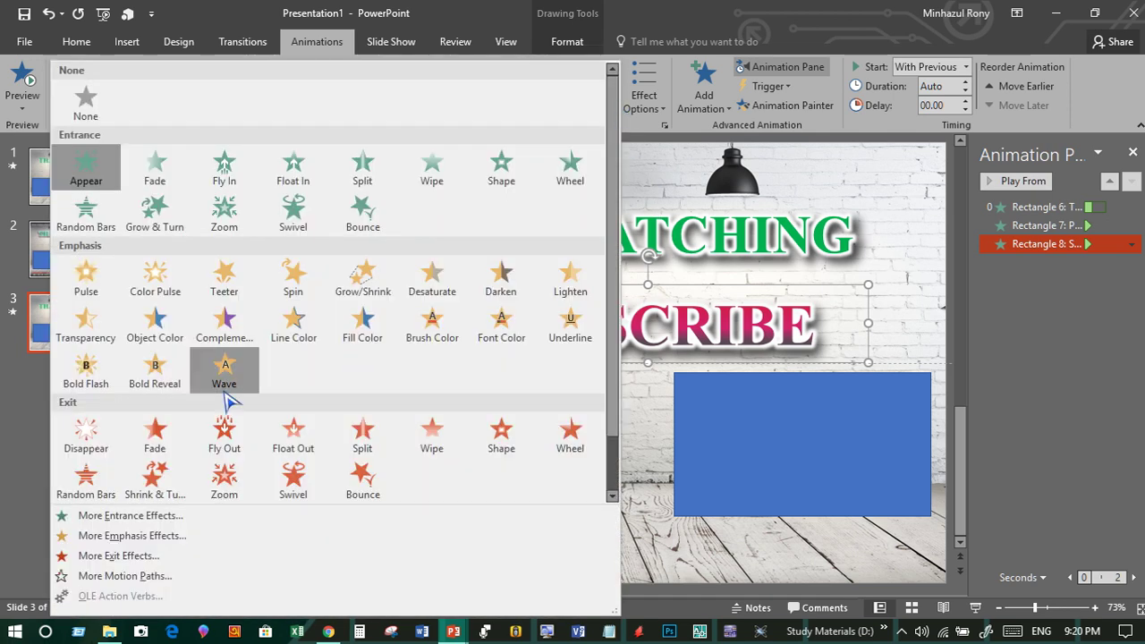
{"action": "left_click", "coordinate": [155, 537]}
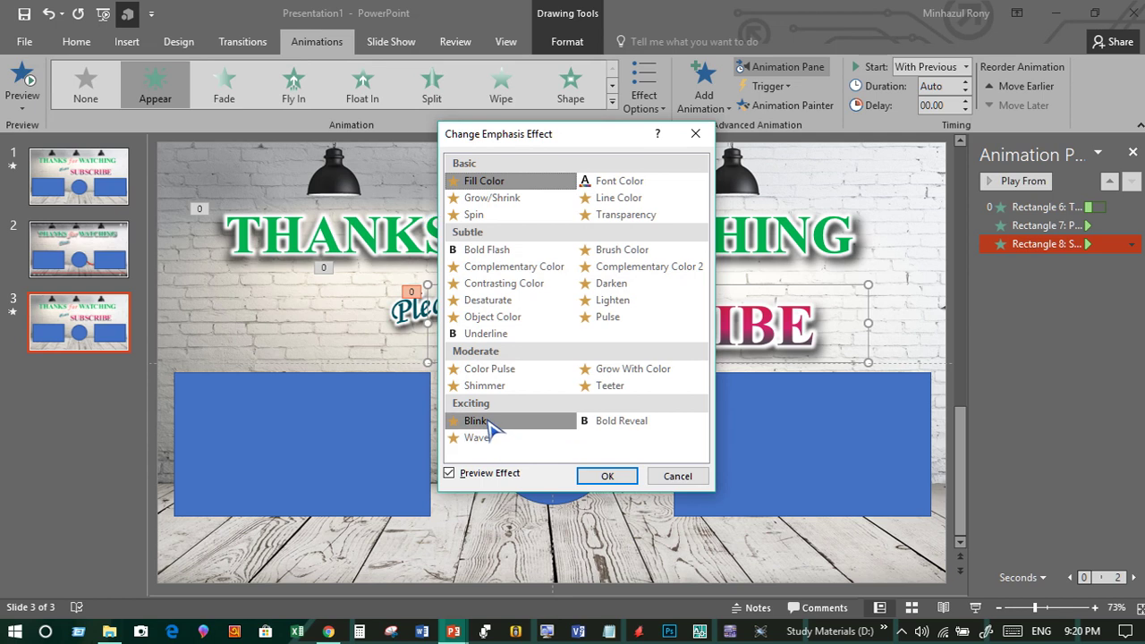
{"action": "left_click", "coordinate": [490, 426]}
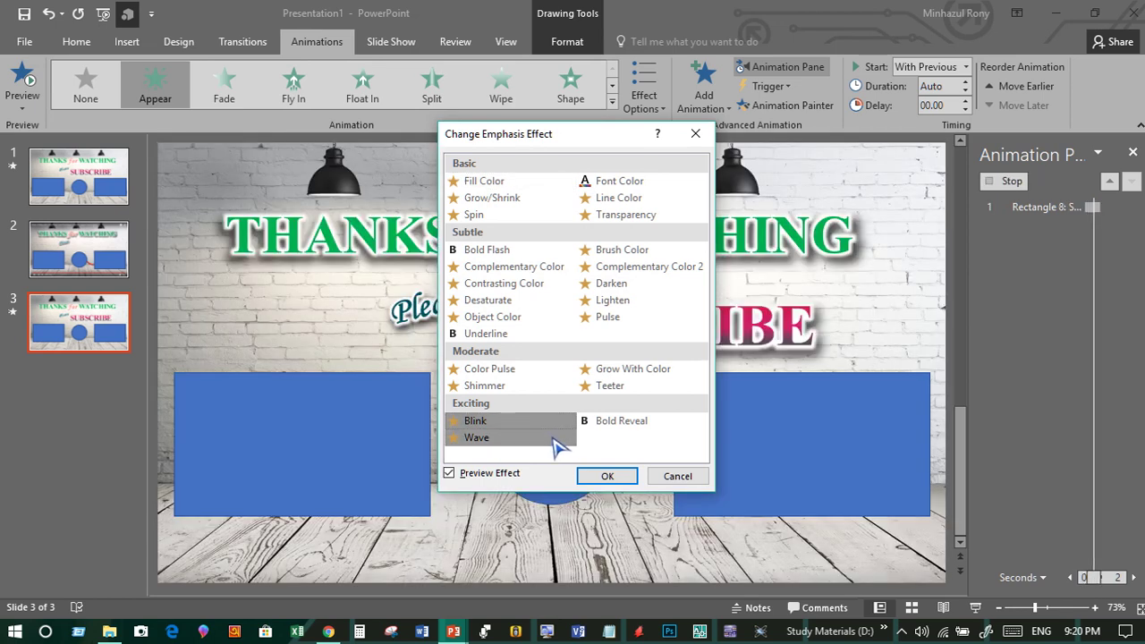
{"action": "left_click", "coordinate": [599, 476]}
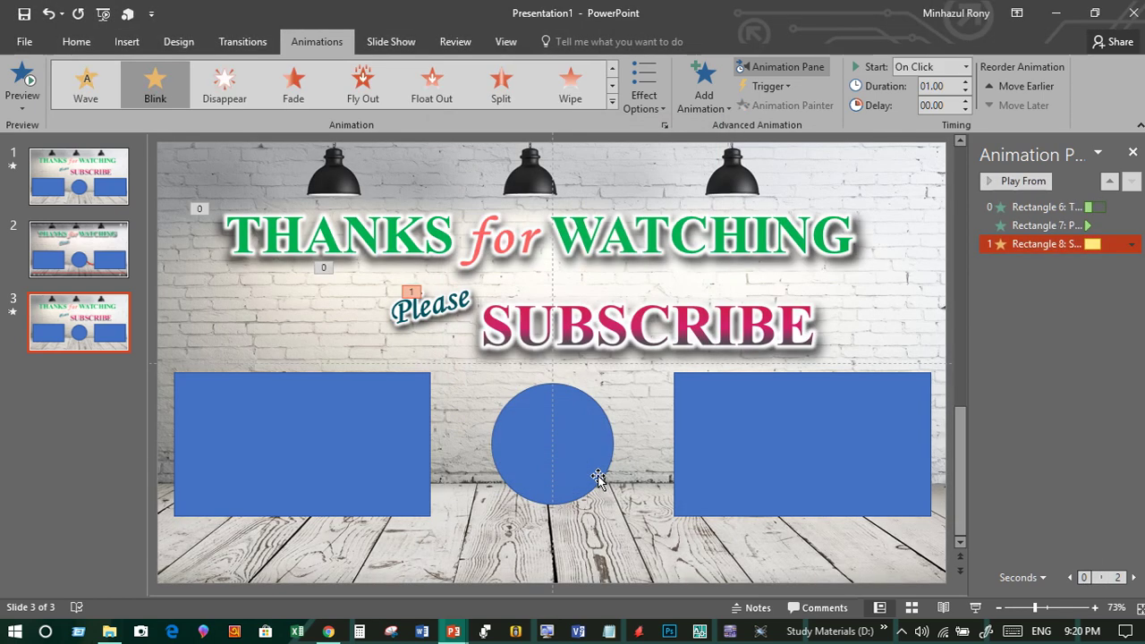
Step: Set the Blink to start With Previous and repeat Until End of Slide
{"action": "left_click", "coordinate": [1132, 244]}
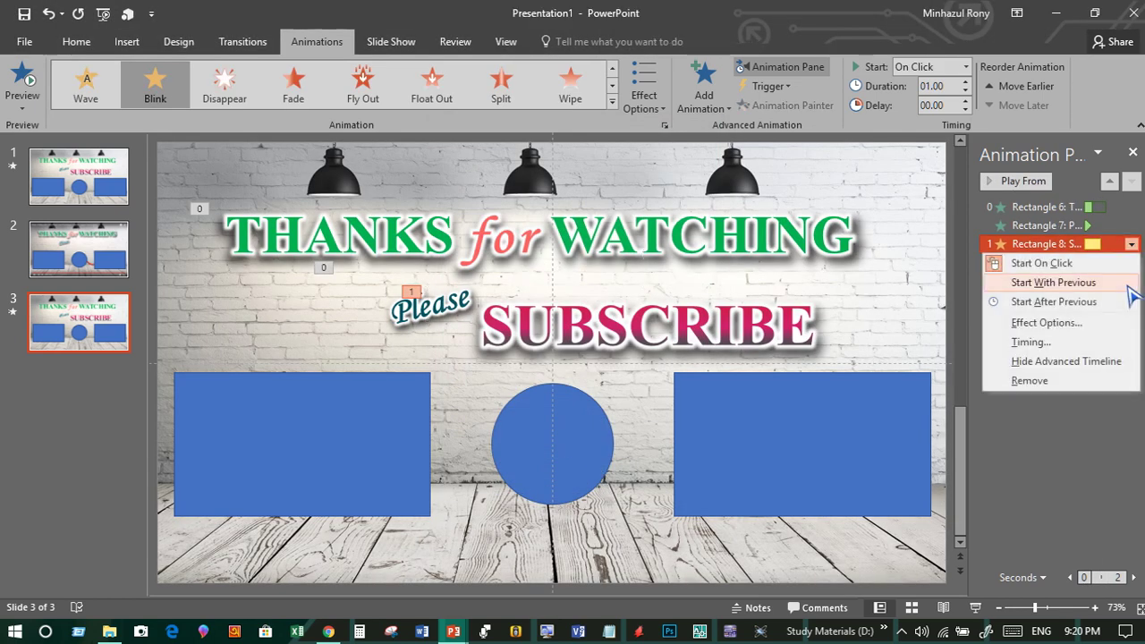
{"action": "left_click", "coordinate": [1085, 341]}
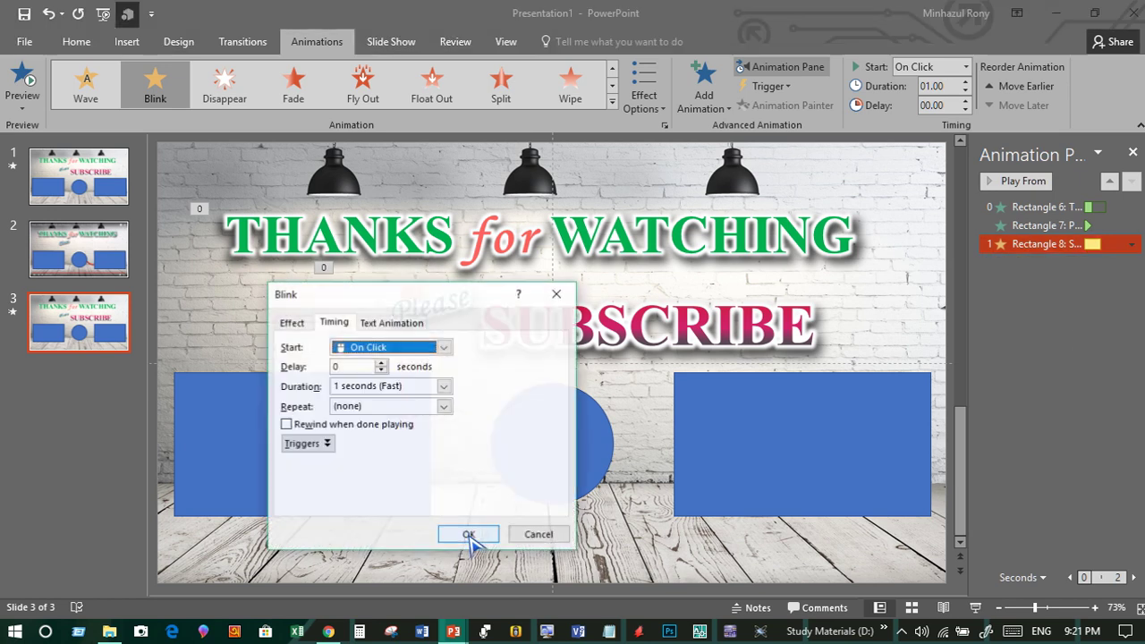
{"action": "left_click", "coordinate": [444, 407]}
{"action": "left_click", "coordinate": [363, 497]}
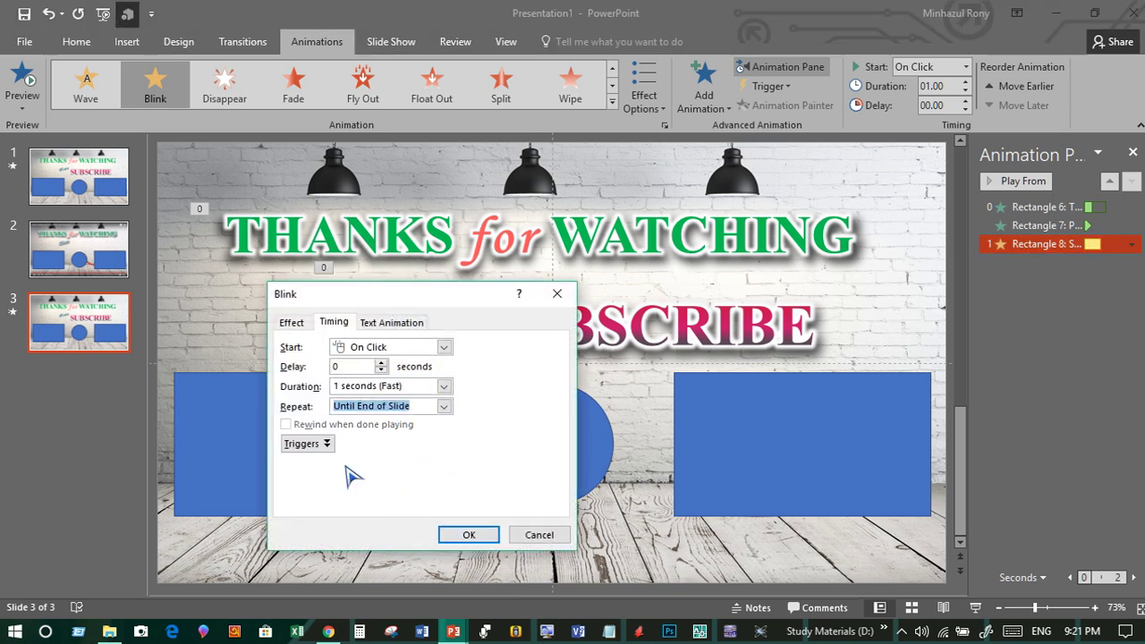
{"action": "left_click", "coordinate": [442, 347]}
{"action": "left_click", "coordinate": [375, 379]}
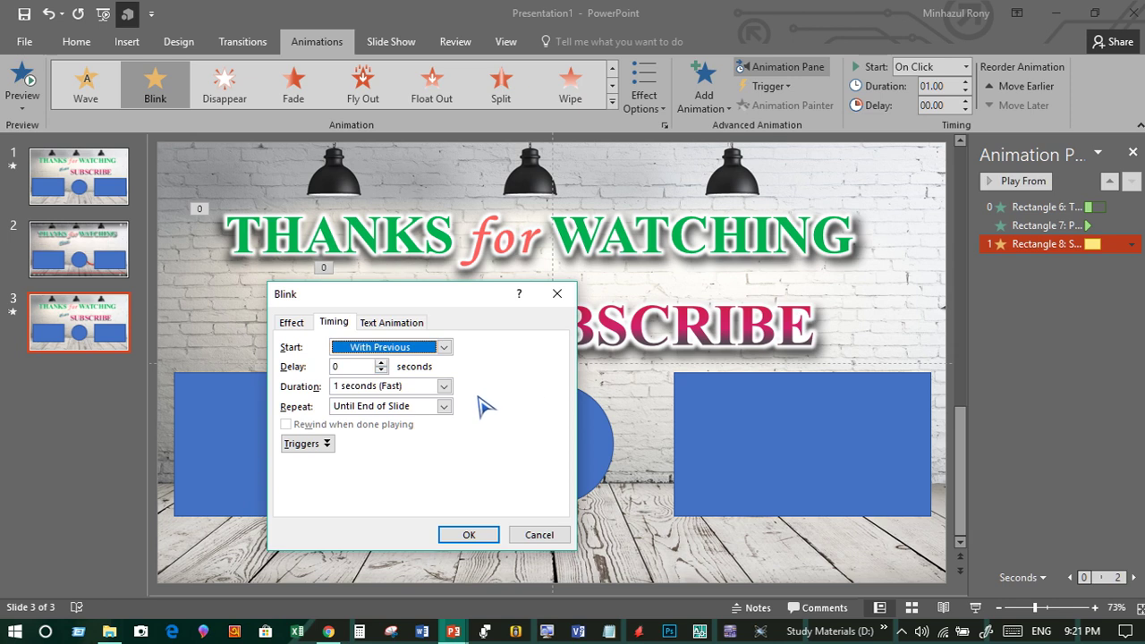
{"action": "left_click", "coordinate": [469, 534]}
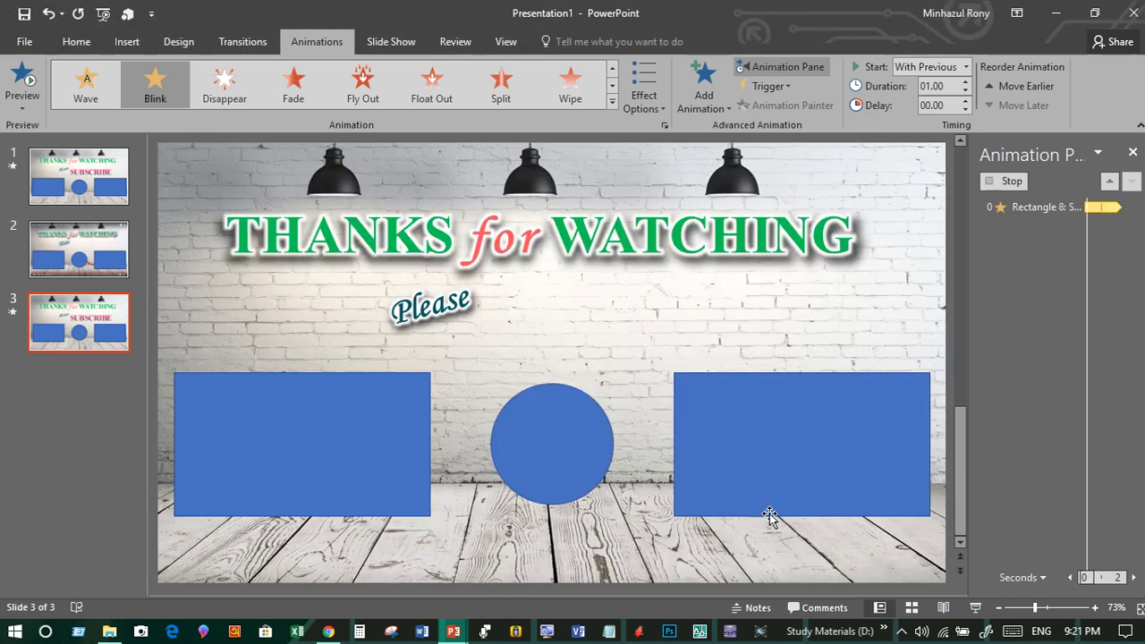
{"action": "left_click", "coordinate": [1055, 226]}
Step: Give the Please animation a .5 second delay and preview the slide as a full-screen show
{"action": "left_click", "coordinate": [1131, 225]}
{"action": "left_click", "coordinate": [971, 322]}
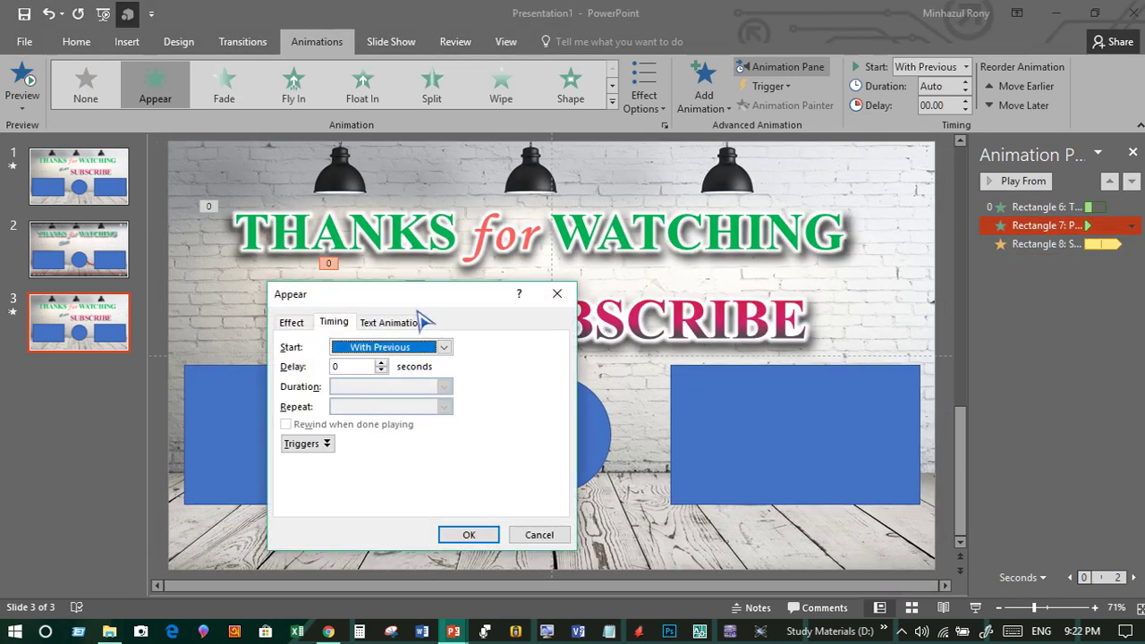
{"action": "left_click", "coordinate": [347, 368]}
{"action": "type", "text": ".5"}
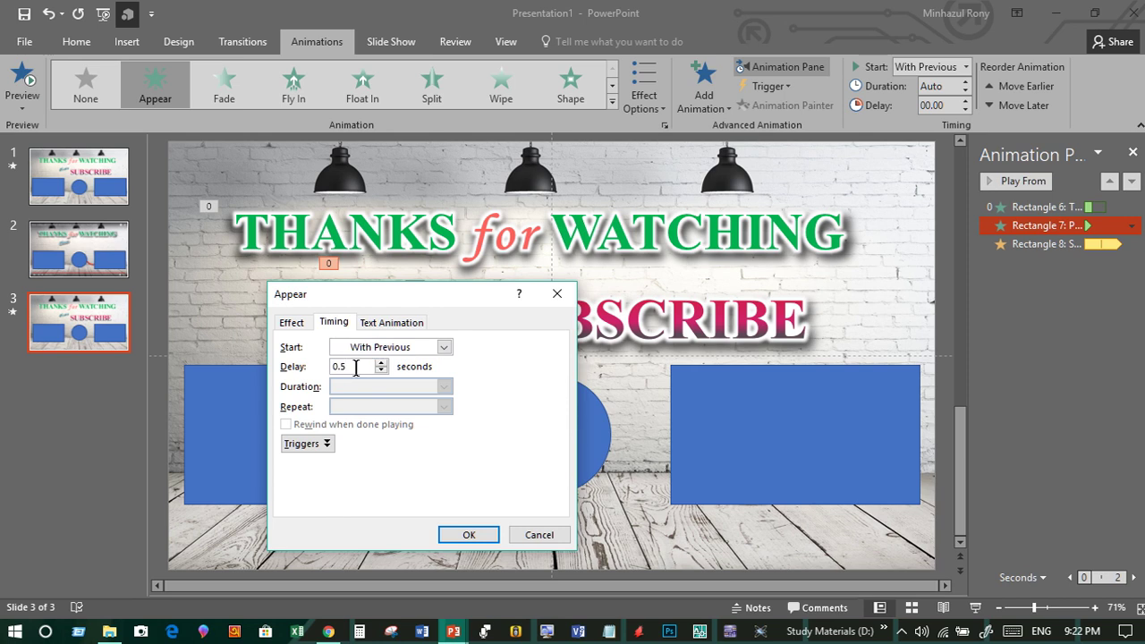
{"action": "key", "text": "Return"}
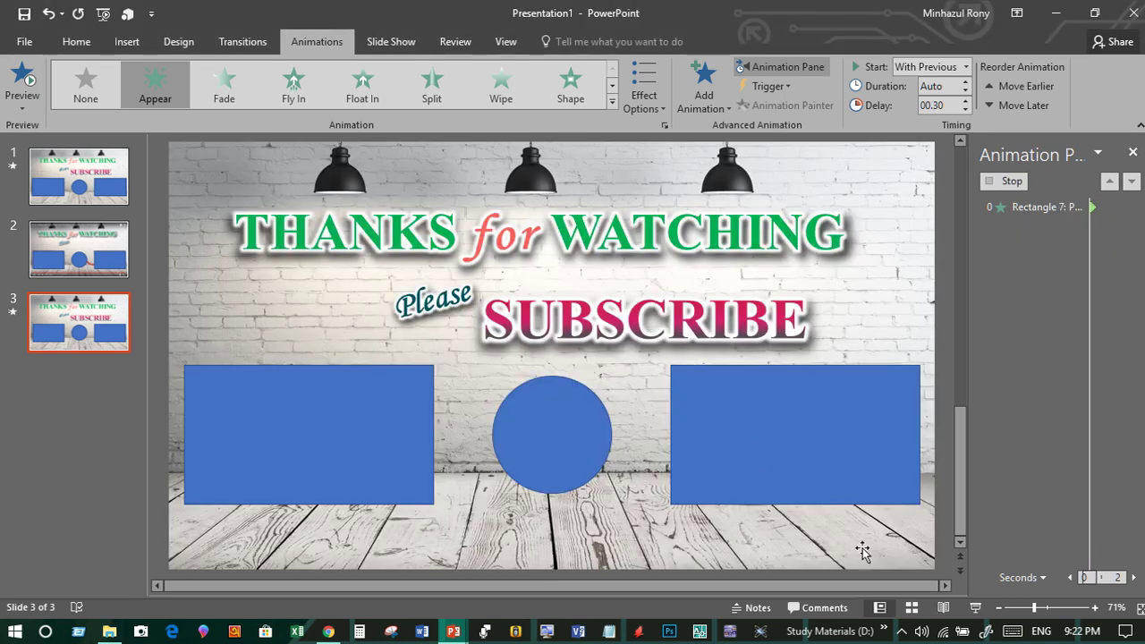
{"action": "key", "text": "shift+F5"}
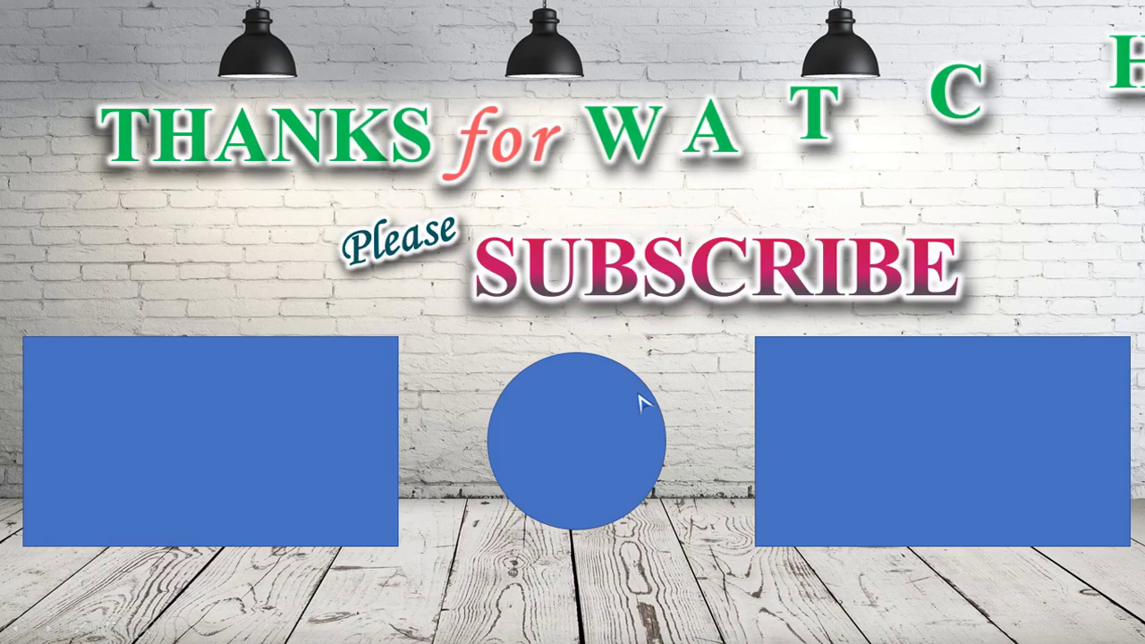
{"action": "key", "text": "Escape"}
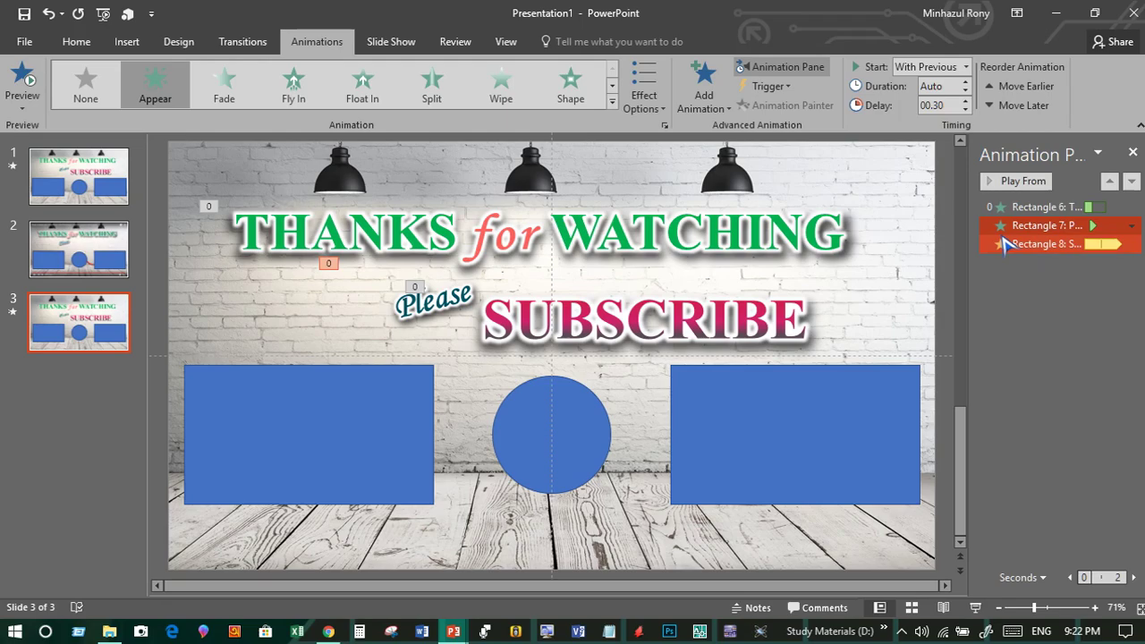
Step: Re-enter the Please animation delay as 0.5 seconds and play the slide show again
{"action": "left_click", "coordinate": [1109, 225]}
{"action": "left_click", "coordinate": [1132, 225]}
{"action": "left_click", "coordinate": [1031, 323]}
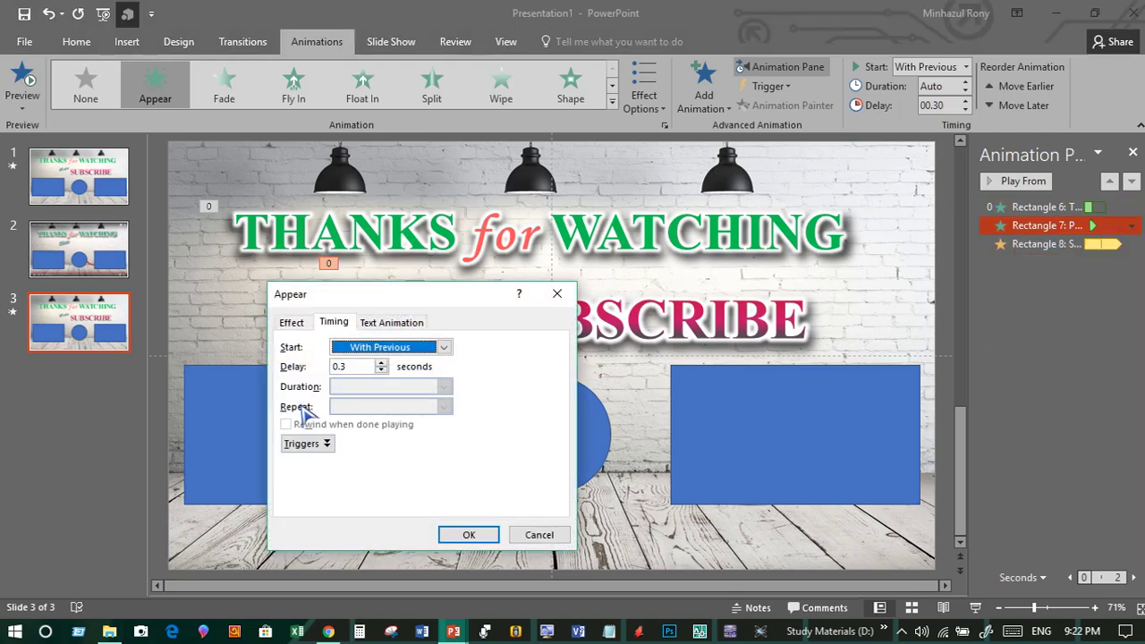
{"action": "double_click", "coordinate": [345, 365]}
{"action": "type", "text": "0.5"}
{"action": "key", "text": "Return"}
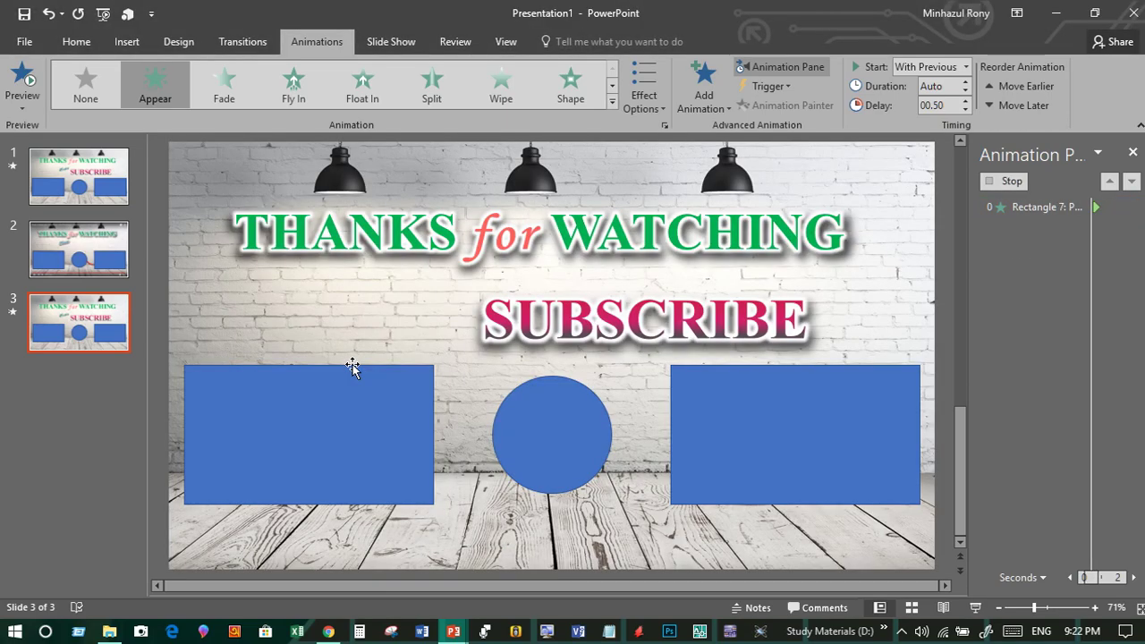
{"action": "left_click", "coordinate": [975, 608]}
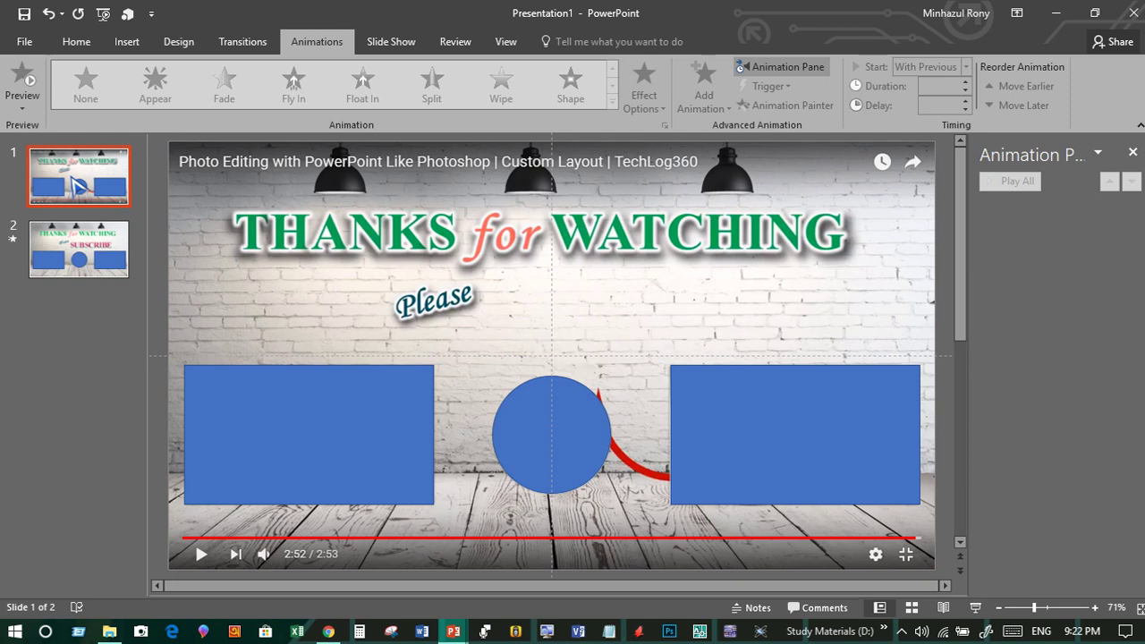
Step: Delete the screenshot slide and set the end-screen slide to advance after 00:05.00
{"action": "key", "text": "Delete"}
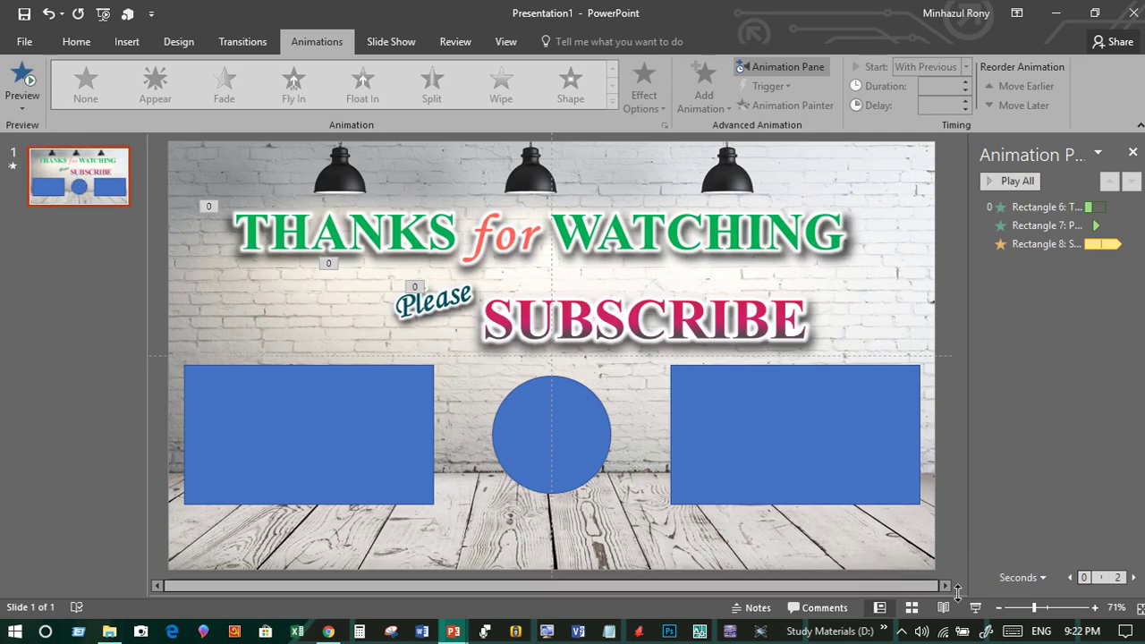
{"action": "left_click", "coordinate": [349, 217]}
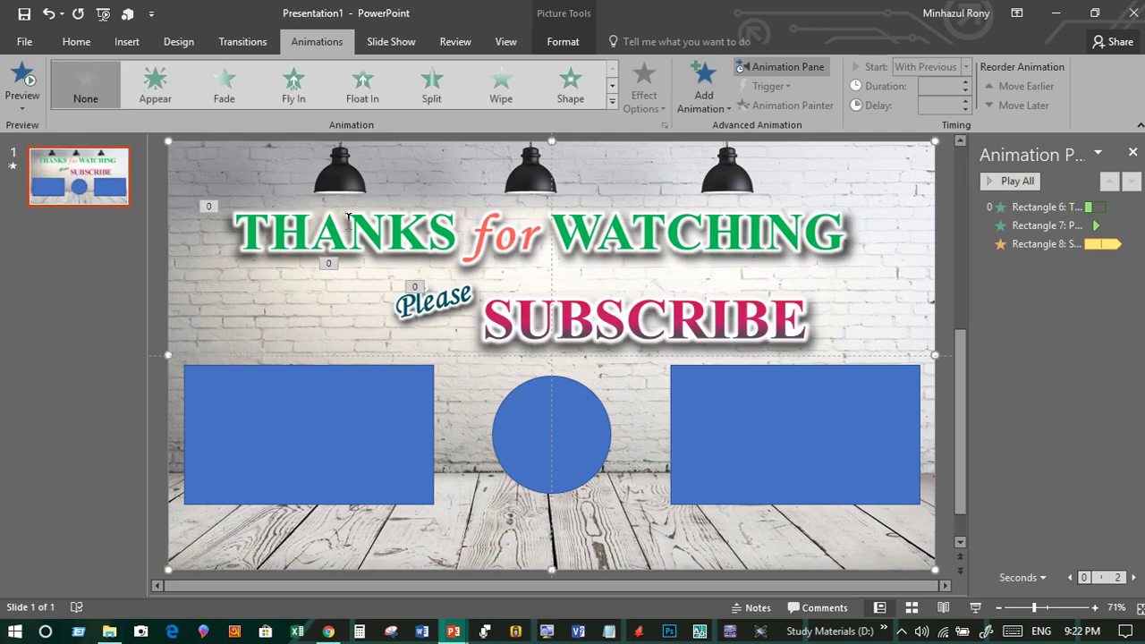
{"action": "left_click", "coordinate": [241, 45]}
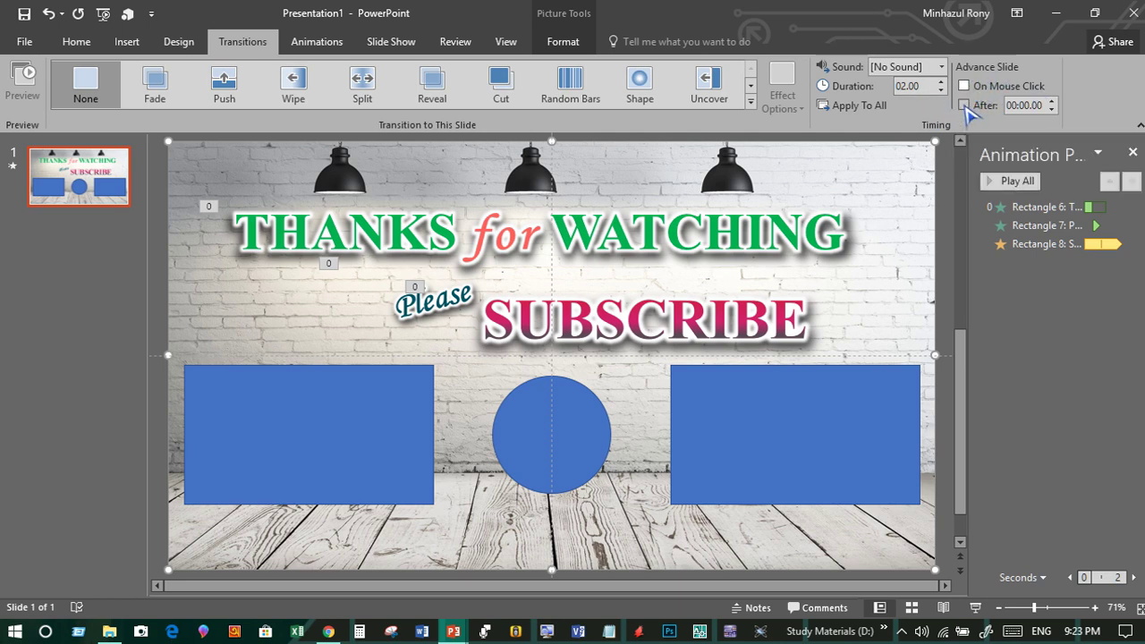
{"action": "left_click", "coordinate": [964, 106]}
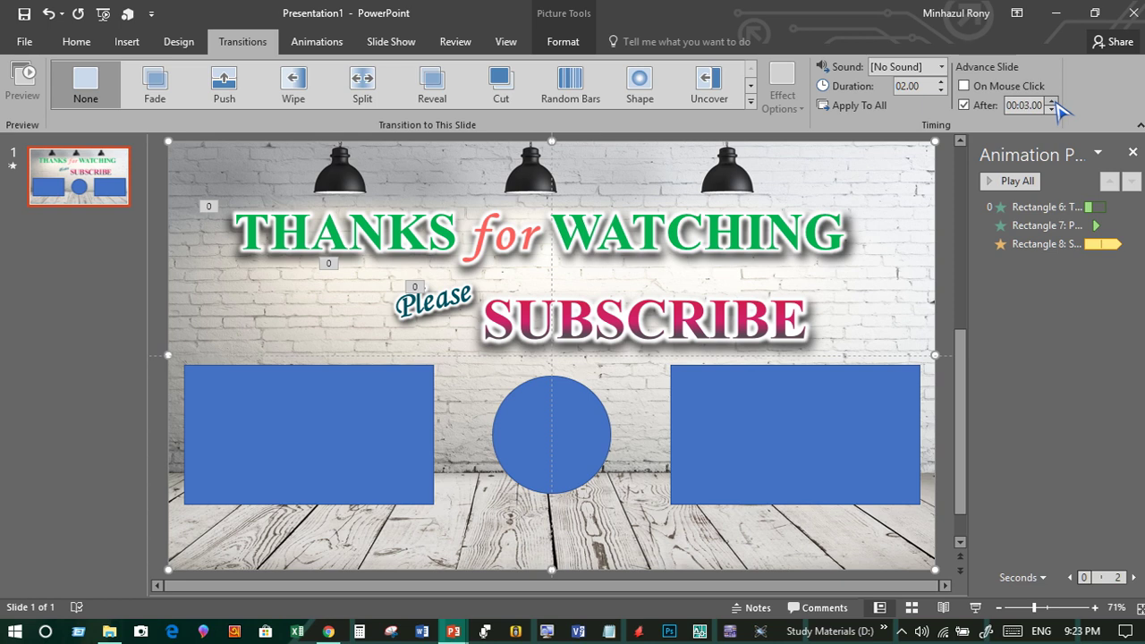
{"action": "left_click", "coordinate": [1052, 109]}
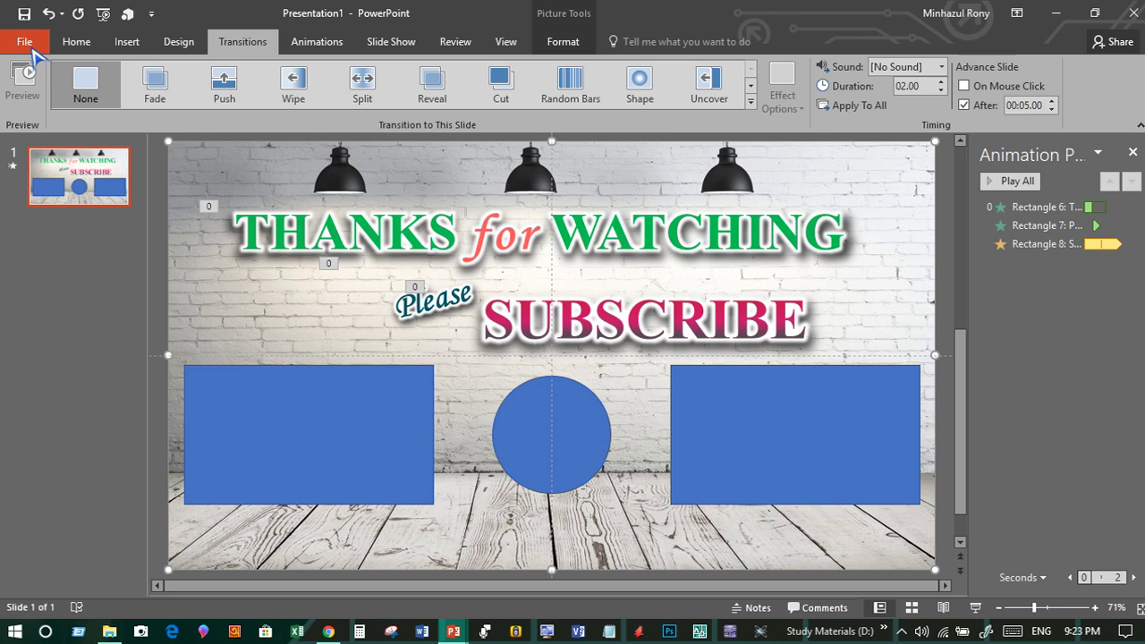
Step: Save the presentation as an MPEG-4 Video (*.mp4) named Presentation1.mp4 on the Desktop
{"action": "left_click", "coordinate": [24, 42]}
{"action": "left_click", "coordinate": [54, 209]}
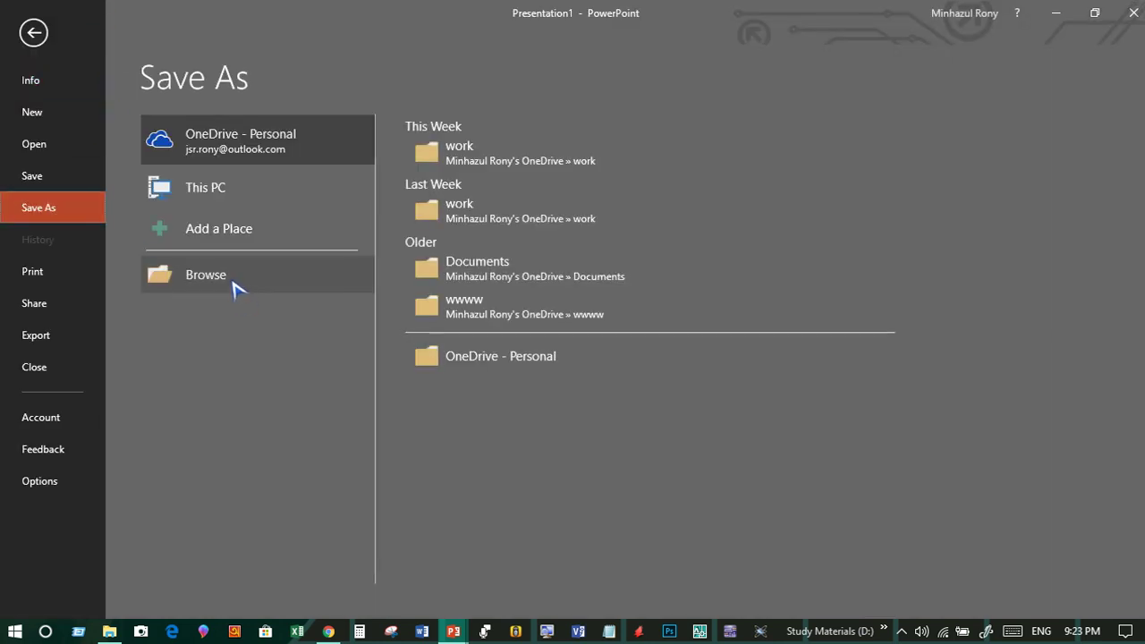
{"action": "left_click", "coordinate": [235, 288]}
{"action": "left_click", "coordinate": [295, 454]}
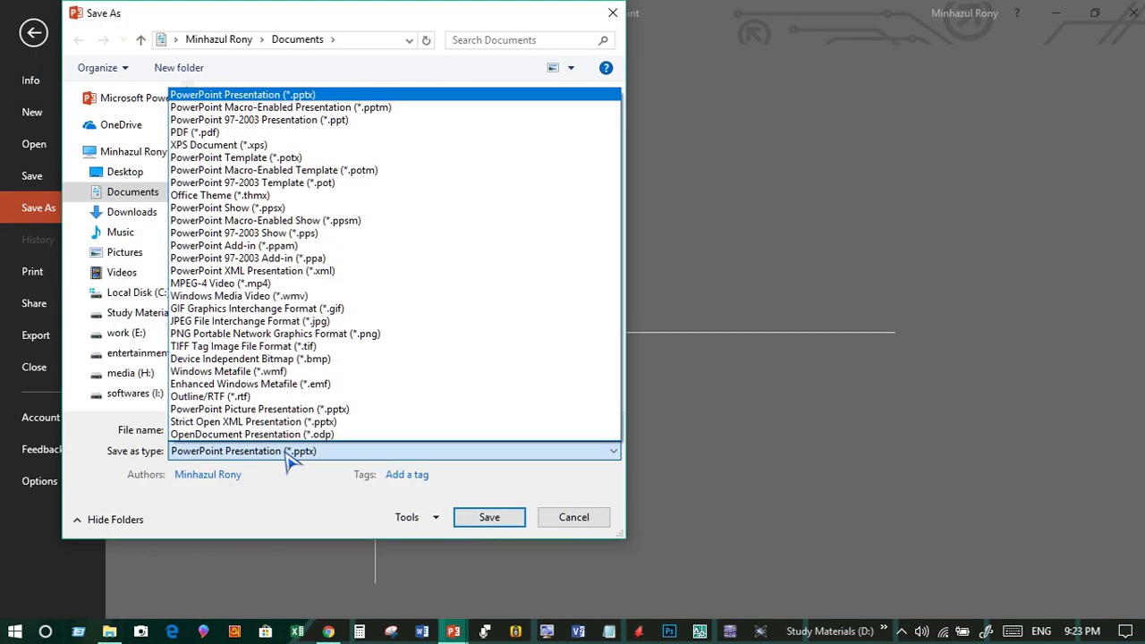
{"action": "left_click", "coordinate": [288, 454]}
{"action": "left_click", "coordinate": [294, 454]}
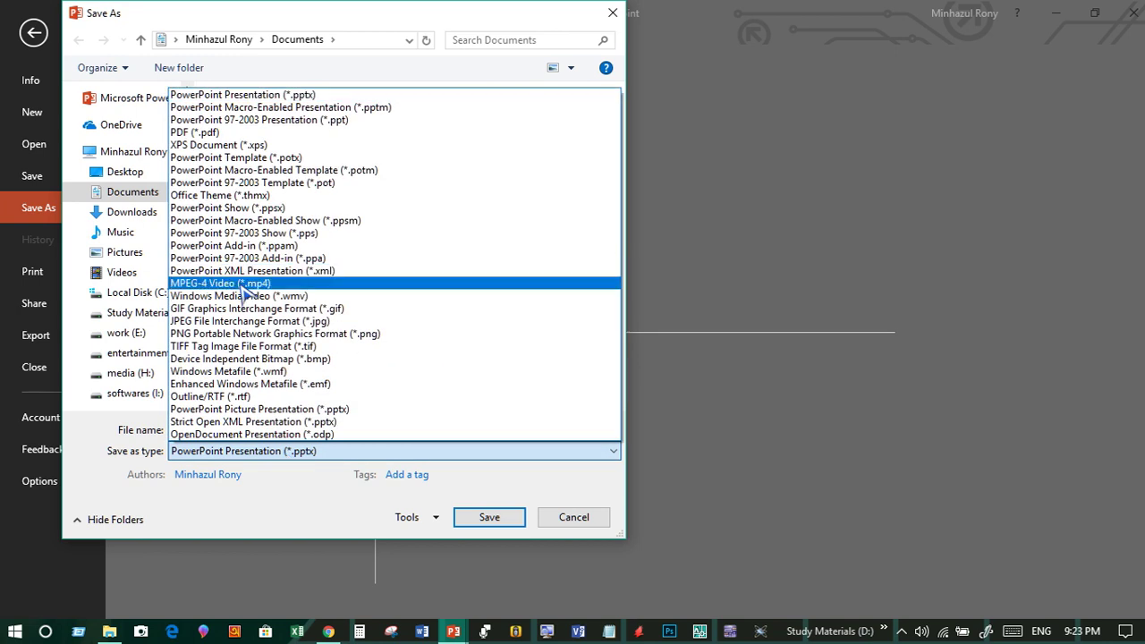
{"action": "left_click", "coordinate": [243, 284]}
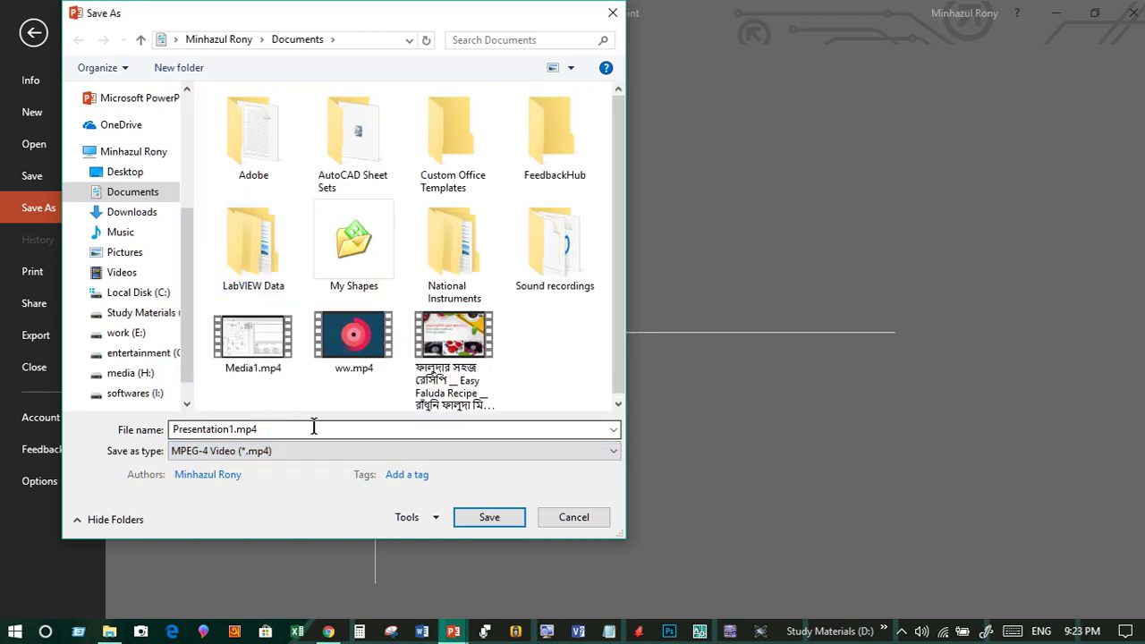
{"action": "left_click", "coordinate": [148, 172]}
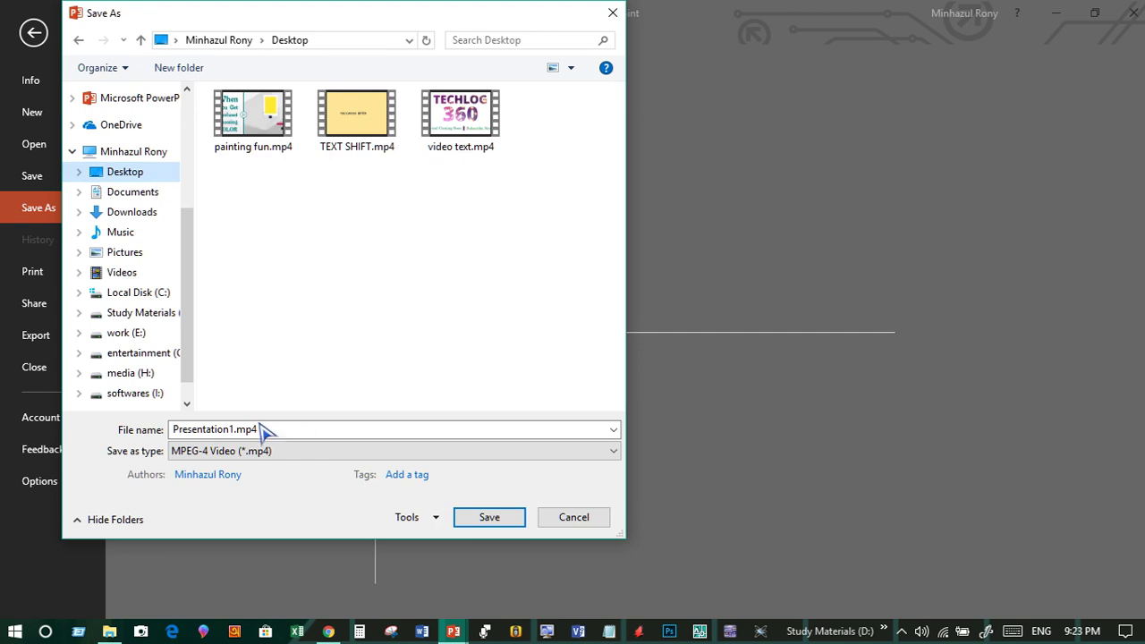
{"action": "left_click", "coordinate": [491, 518]}
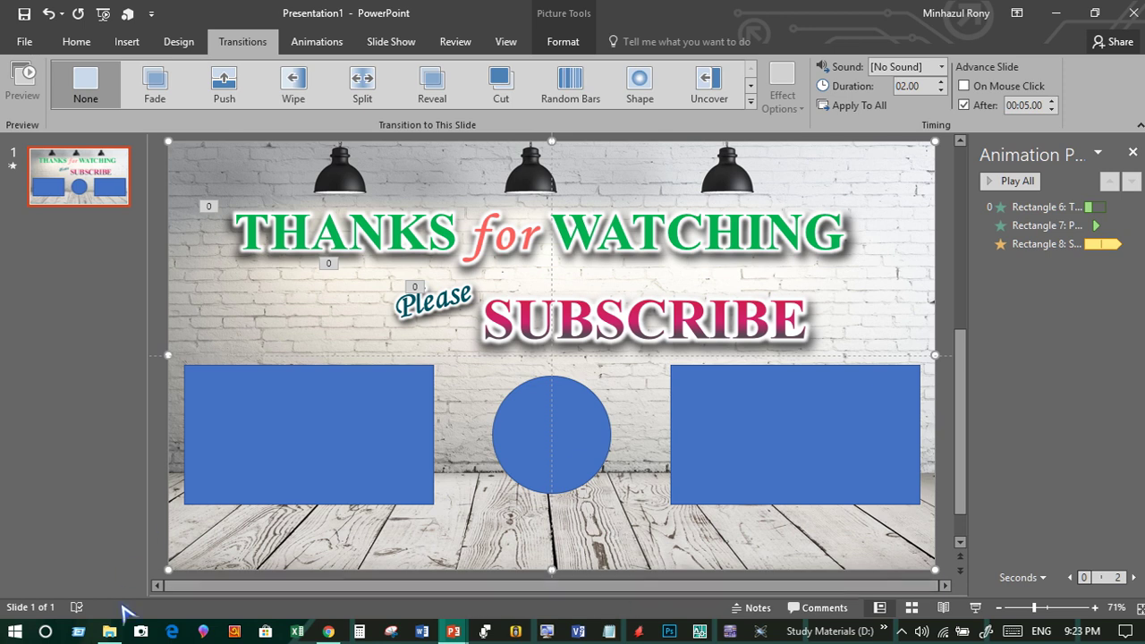
Step: Open Presentation1.mp4 from the Desktop folder in a media player to check it
{"action": "left_click", "coordinate": [110, 631]}
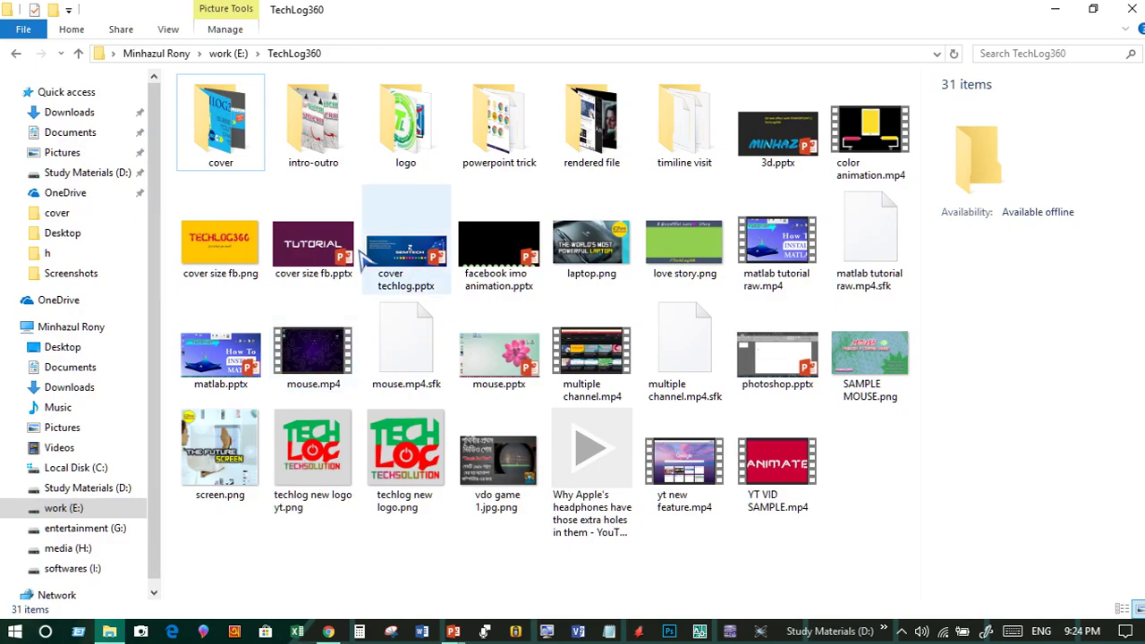
{"action": "left_click", "coordinate": [90, 349]}
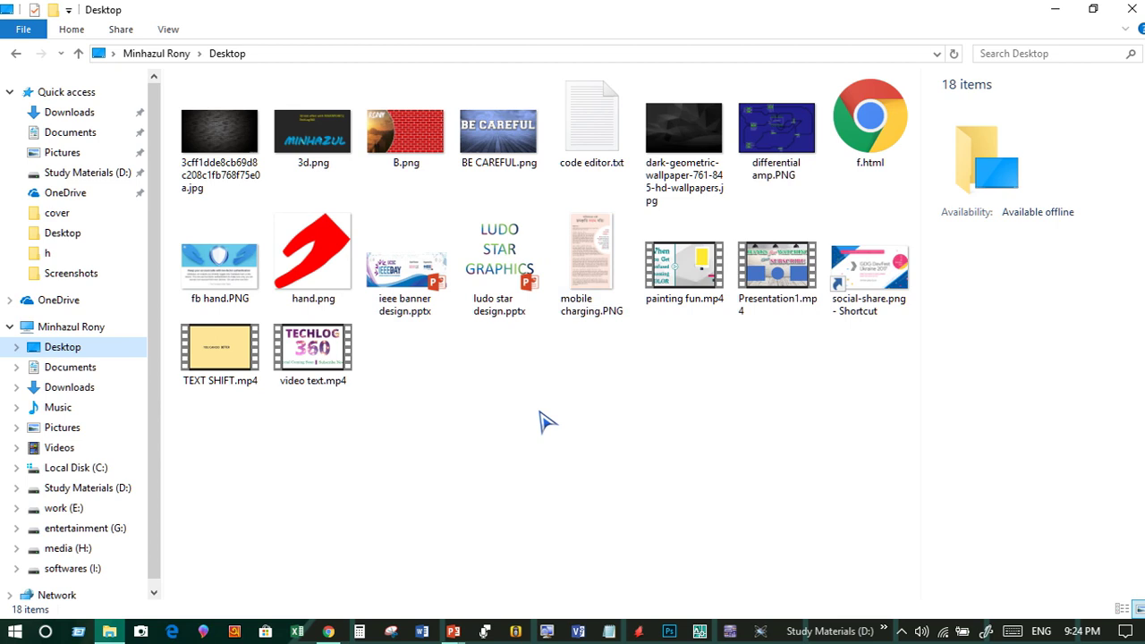
{"action": "left_click", "coordinate": [782, 308]}
{"action": "right_click", "coordinate": [782, 309]}
{"action": "left_click", "coordinate": [798, 275]}
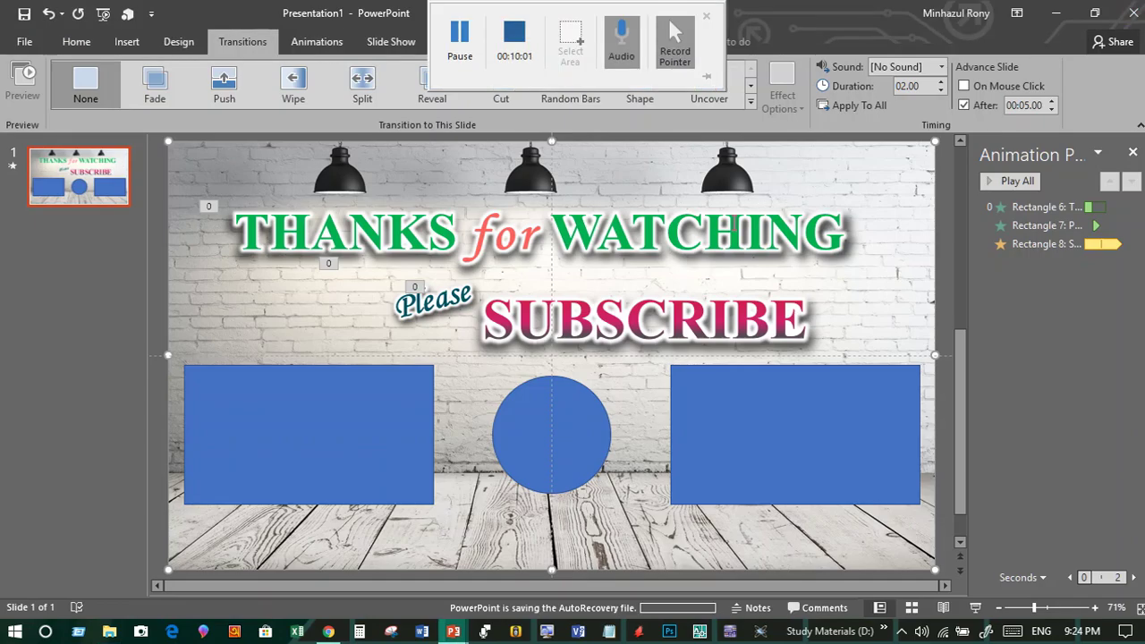
{"action": "key", "text": "super+Tab"}
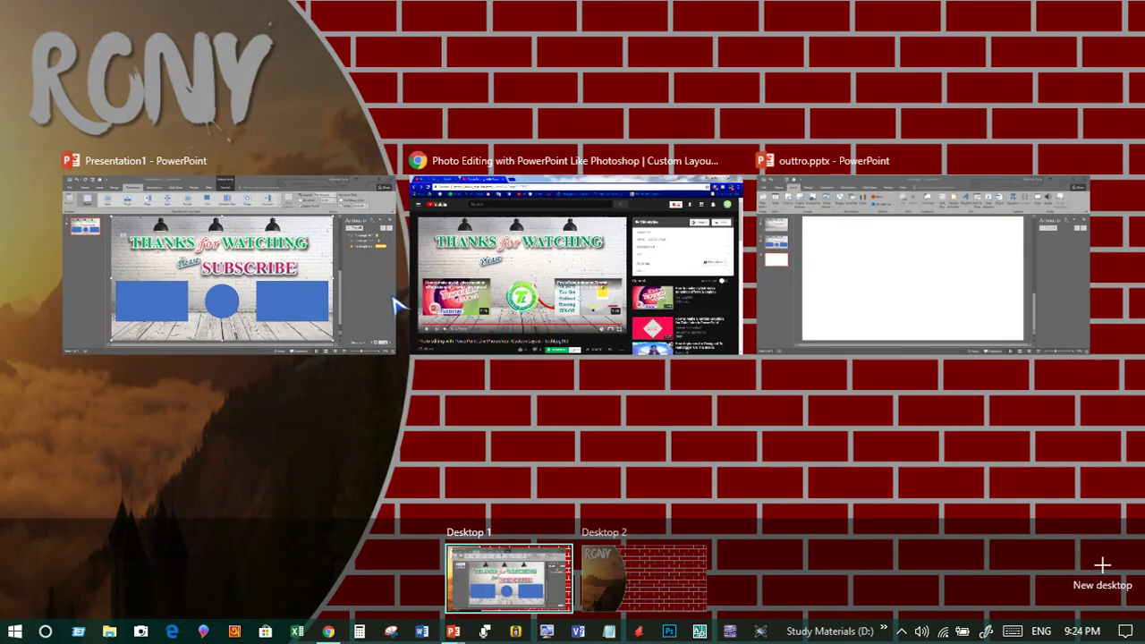
{"action": "key", "text": "Escape"}
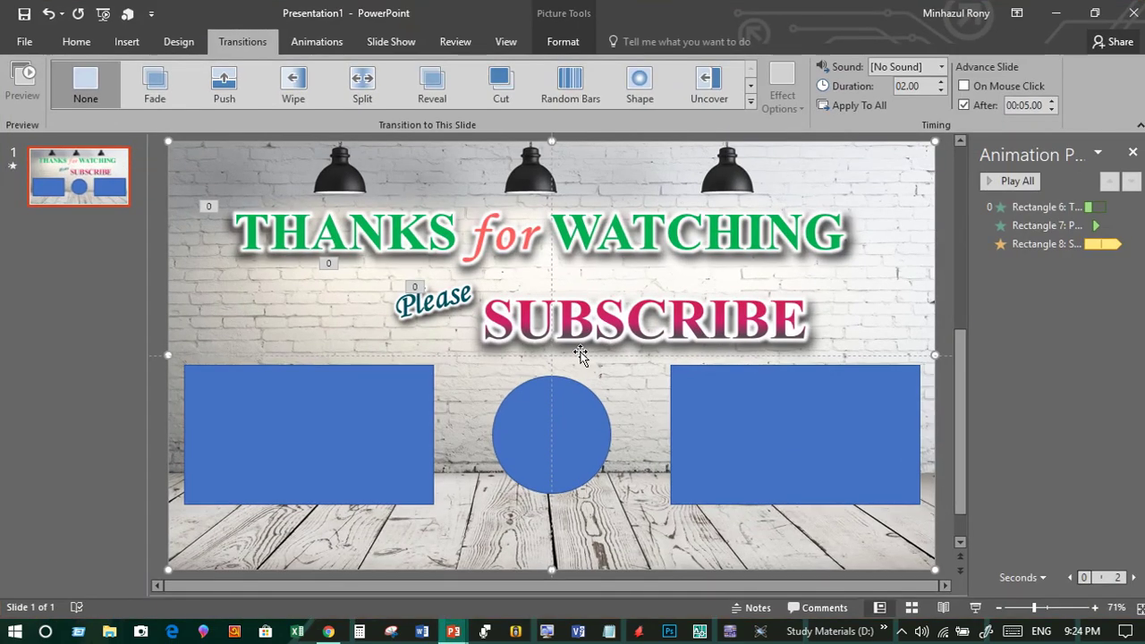